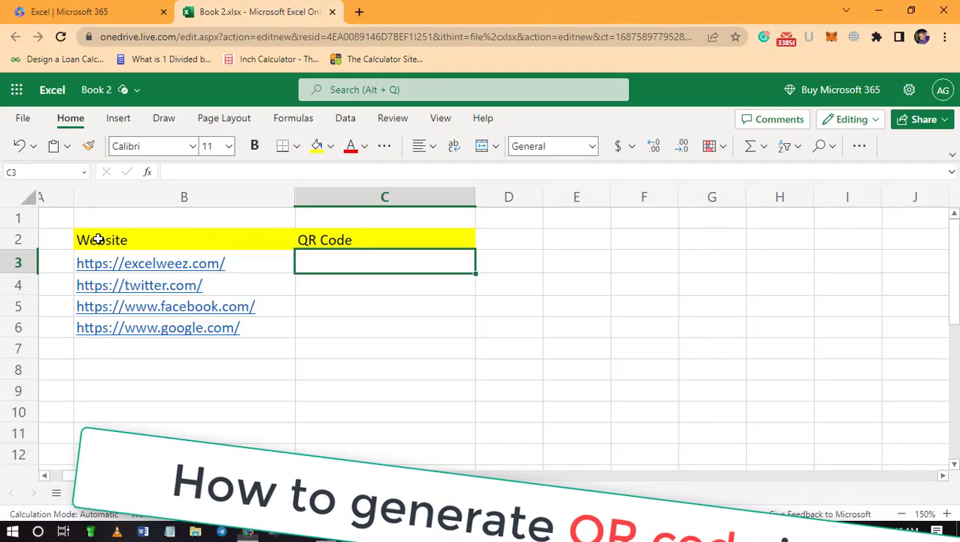
# - Review the Website and QR Code headers, select C3, and open a new browser tab
pyautogui.click(205, 238)
pyautogui.click(337, 238)
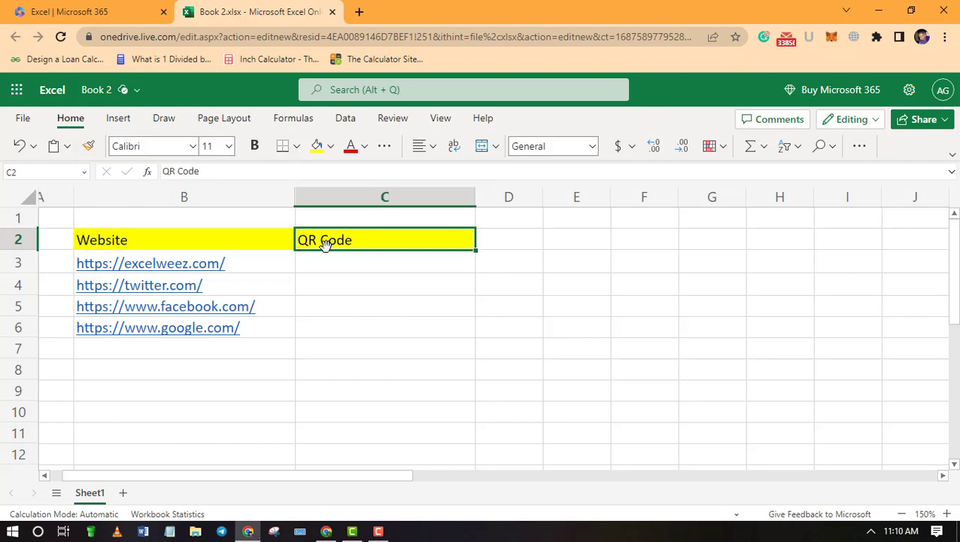
pyautogui.click(324, 259)
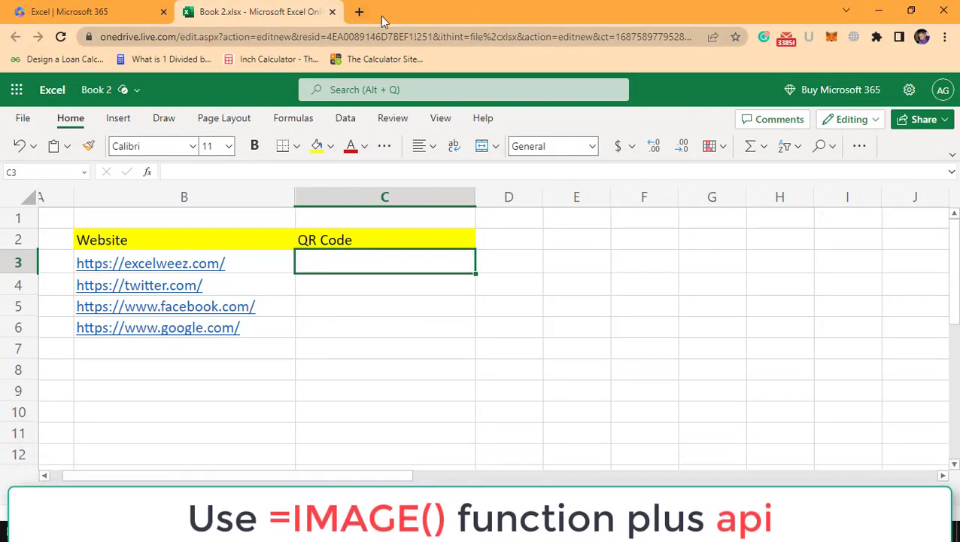
pyautogui.click(360, 12)
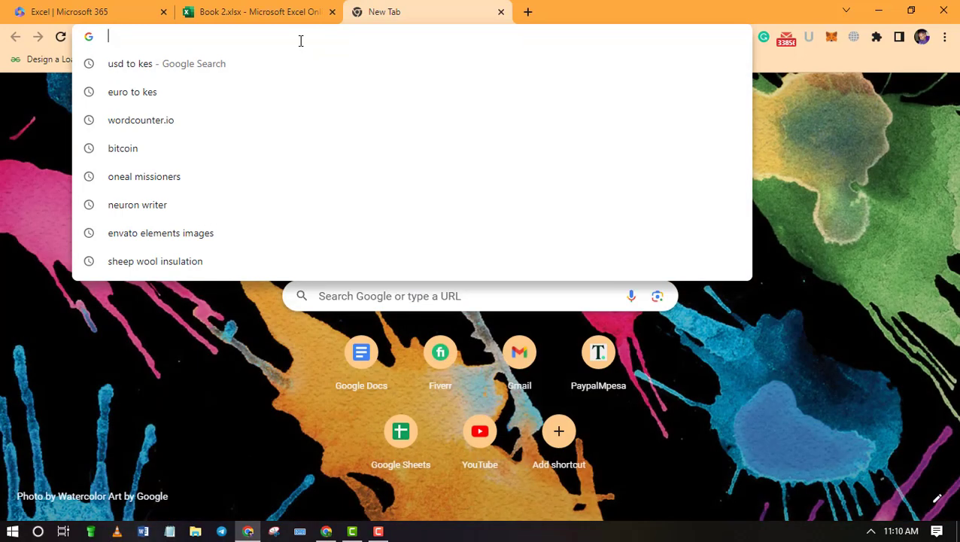
# - Load the 200x200 api.qrserver.com create-qr-code link in the new tab, then return to Book 2
pyautogui.write('https://api.qrserver.com/v1/create-qr-code/?size=200x200&data=%22')
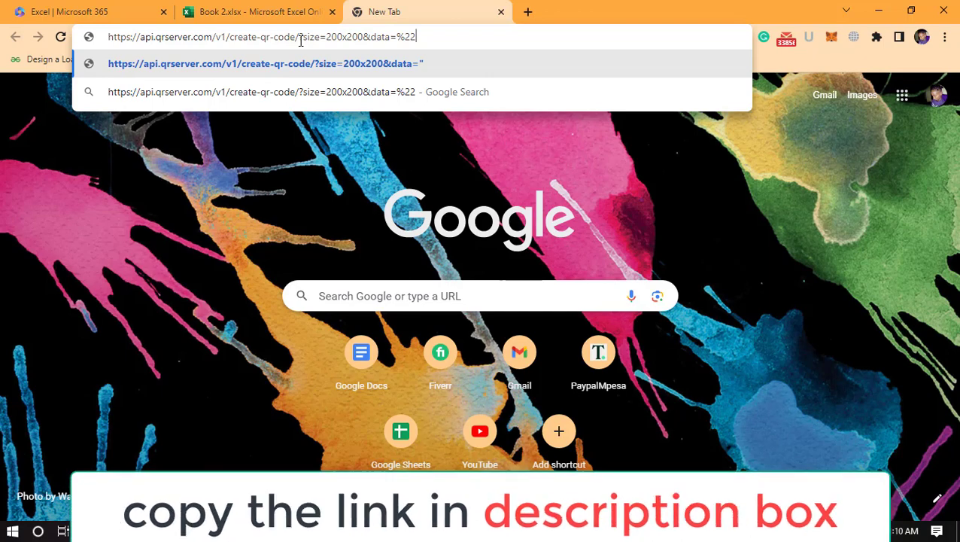
pyautogui.press('BackSpace')
pyautogui.press('BackSpace')
pyautogui.write('"')
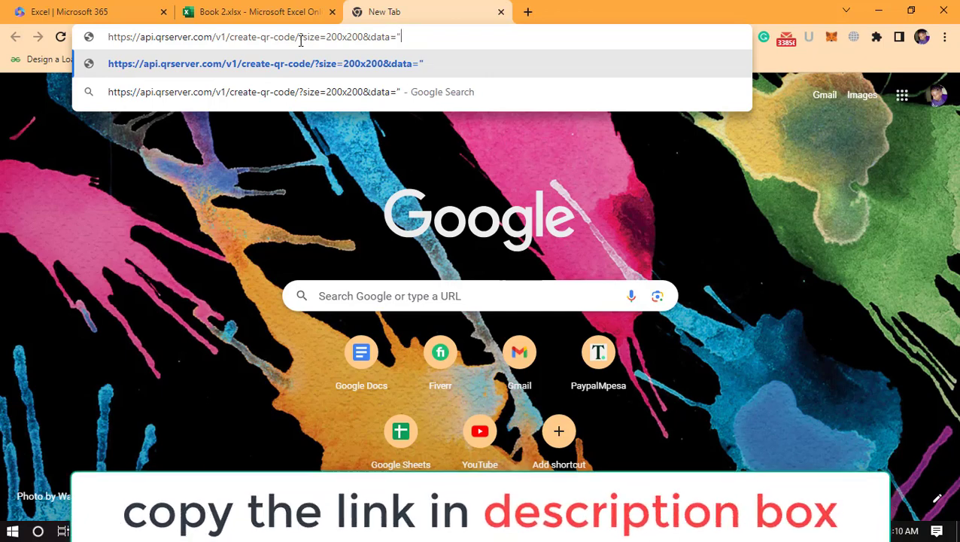
pyautogui.press('Return')
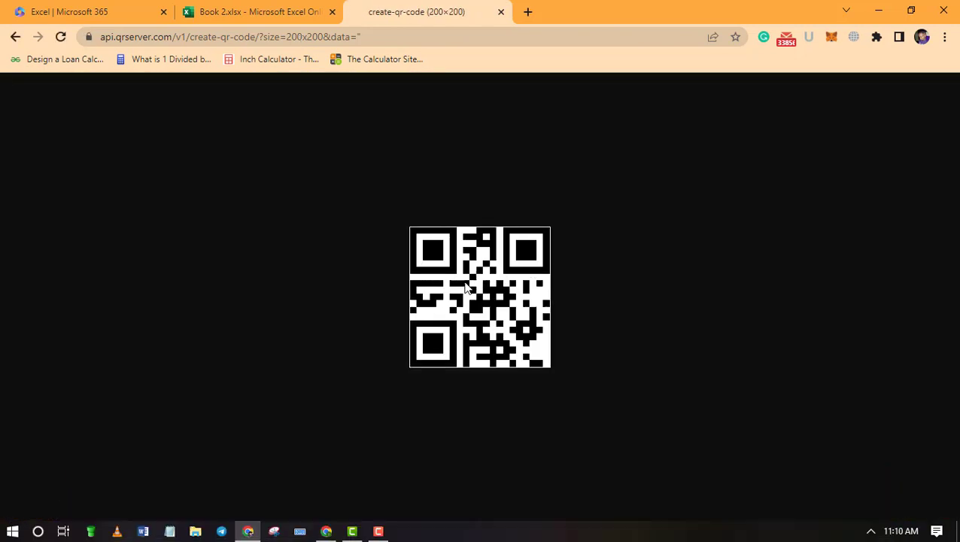
pyautogui.click(249, 9)
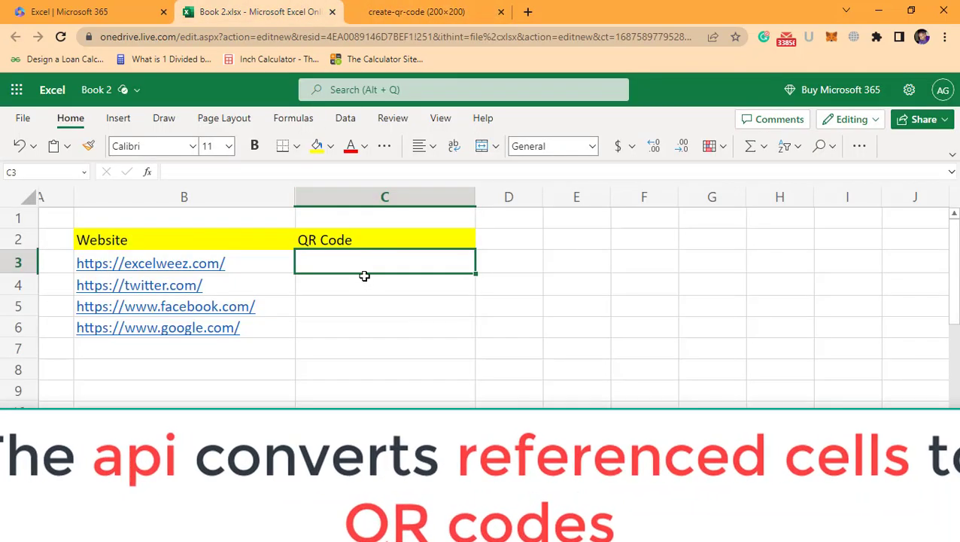
# - Enter an =IMAGE formula in C3 joining the quoted QR-server API link with B3
pyautogui.write('=')
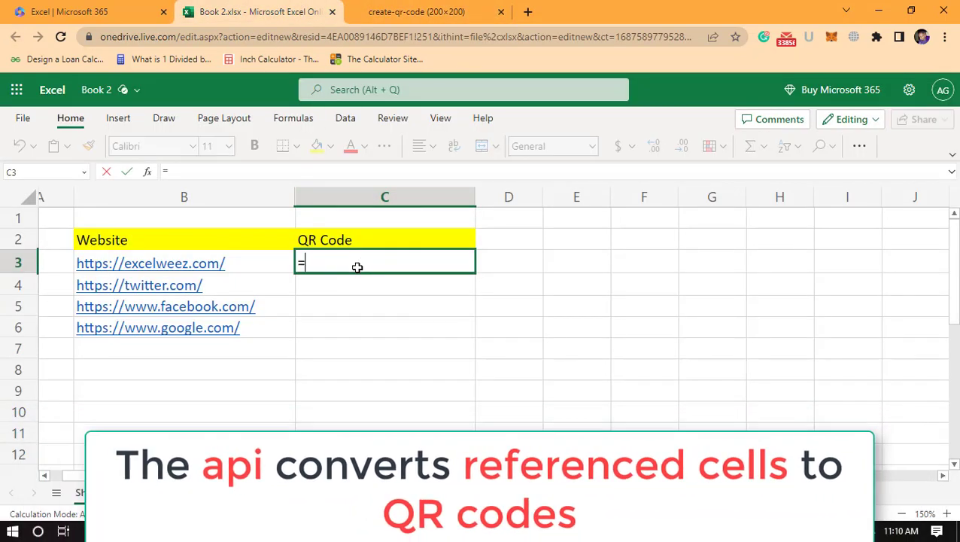
pyautogui.write('IMA')
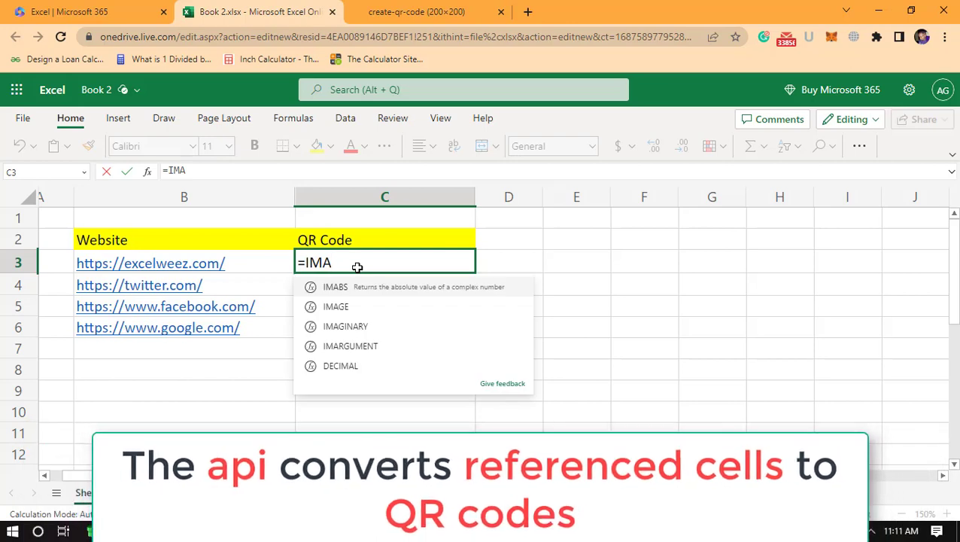
pyautogui.write('GE')
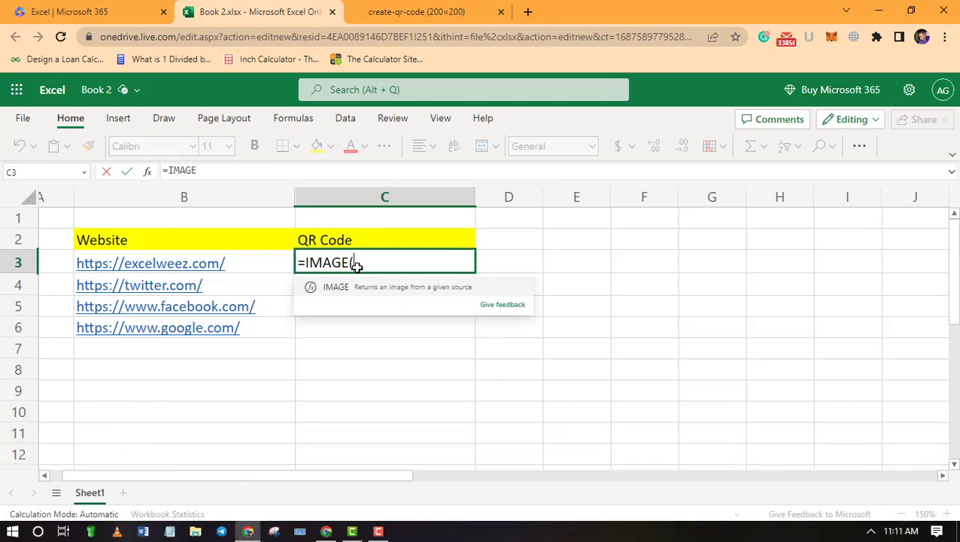
pyautogui.write('(')
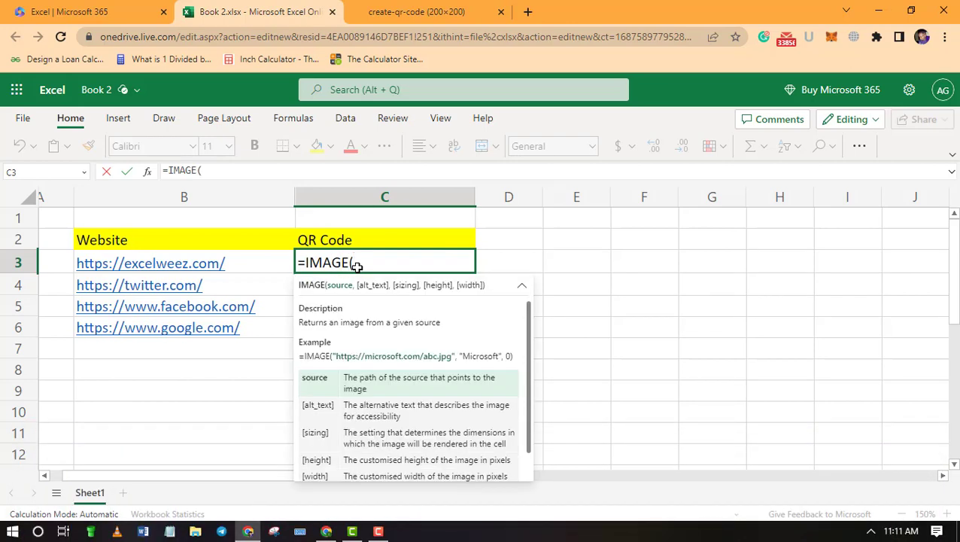
pyautogui.write('https://api.qrserver.com/v1/create-qr-code/?size=200x200&data=%22')
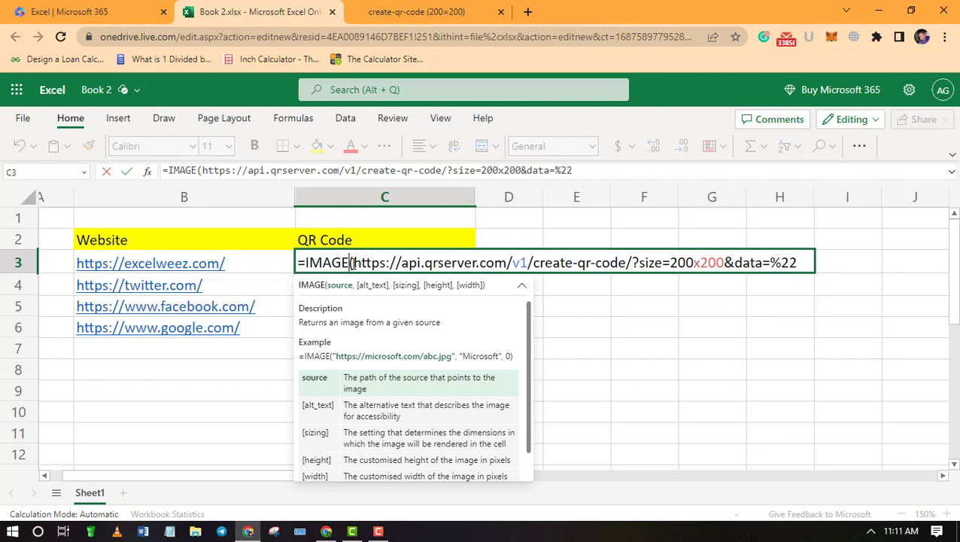
pyautogui.click(353, 264)
pyautogui.write('"')
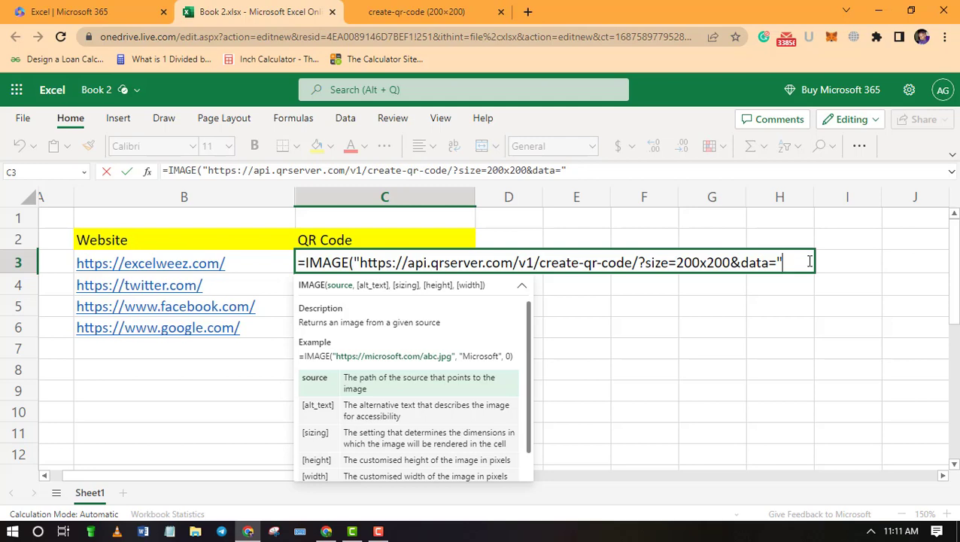
pyautogui.write('&')
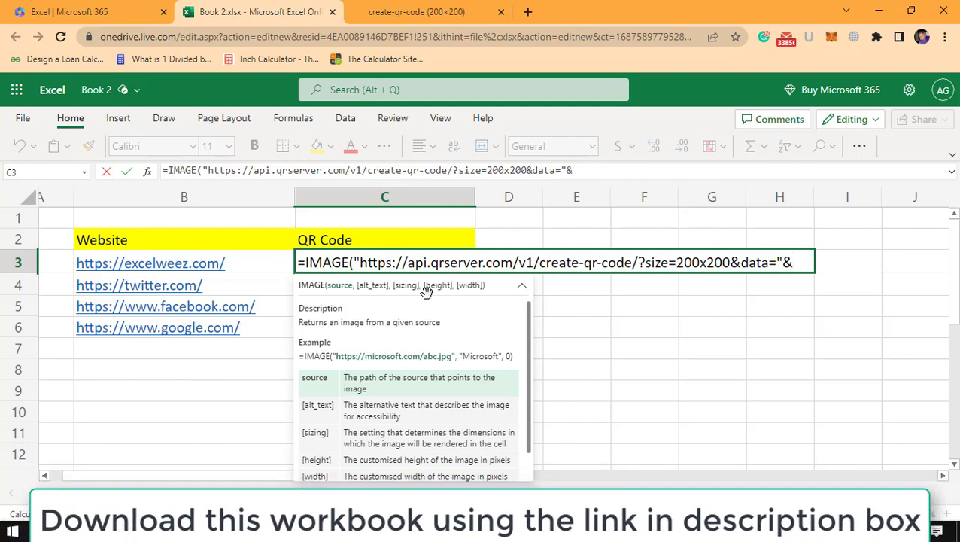
pyautogui.click(240, 261)
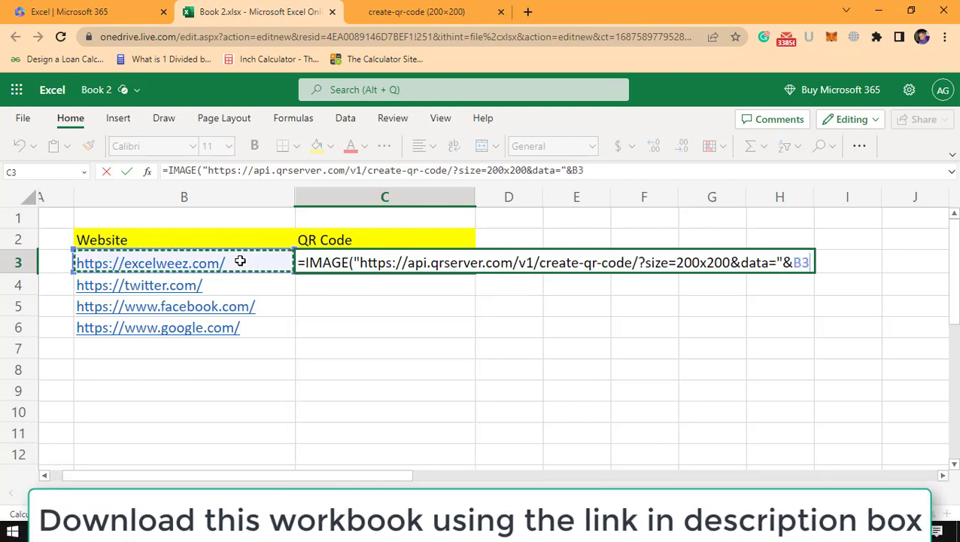
pyautogui.press('Return')
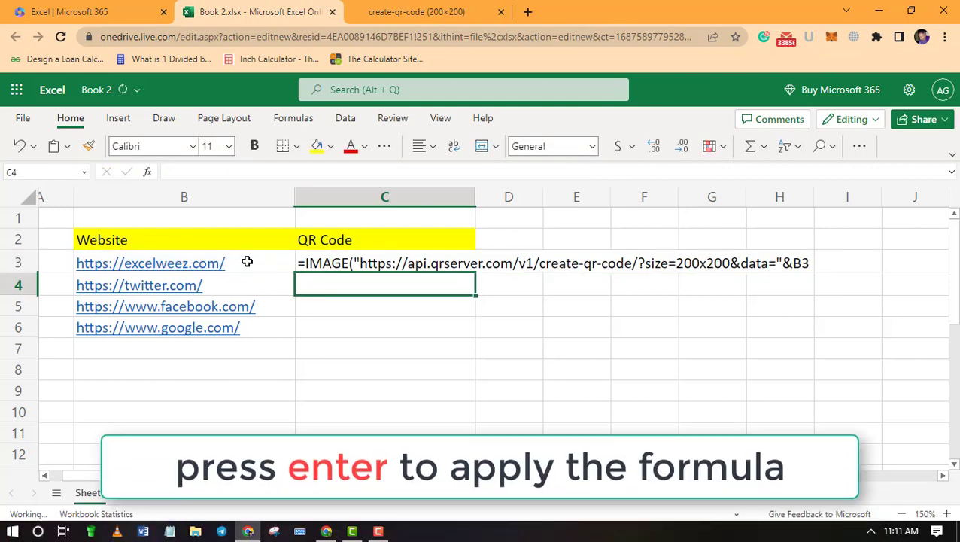
# - Make row 3 much taller so the C3 QR code displays large
pyautogui.click(321, 261)
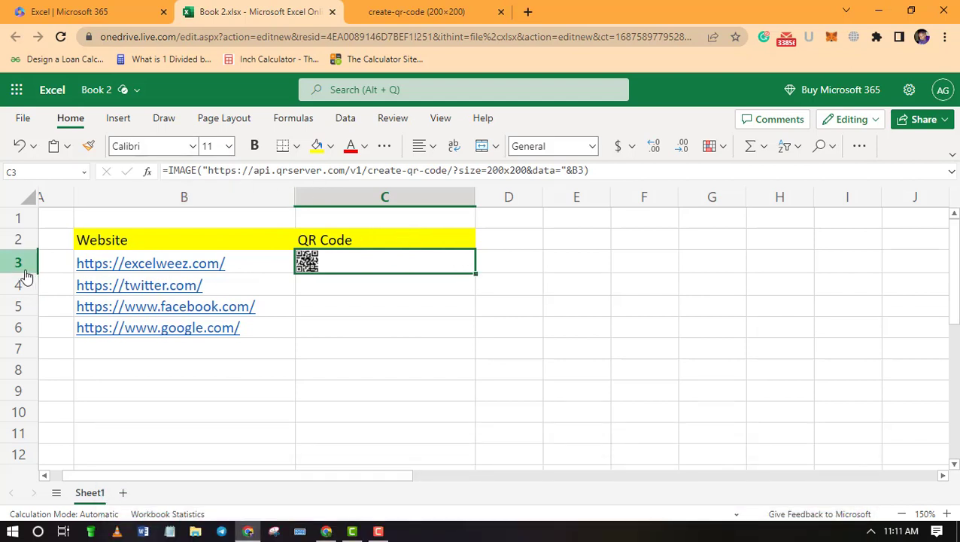
pyautogui.moveTo(19, 274); pyautogui.dragTo(20, 306)
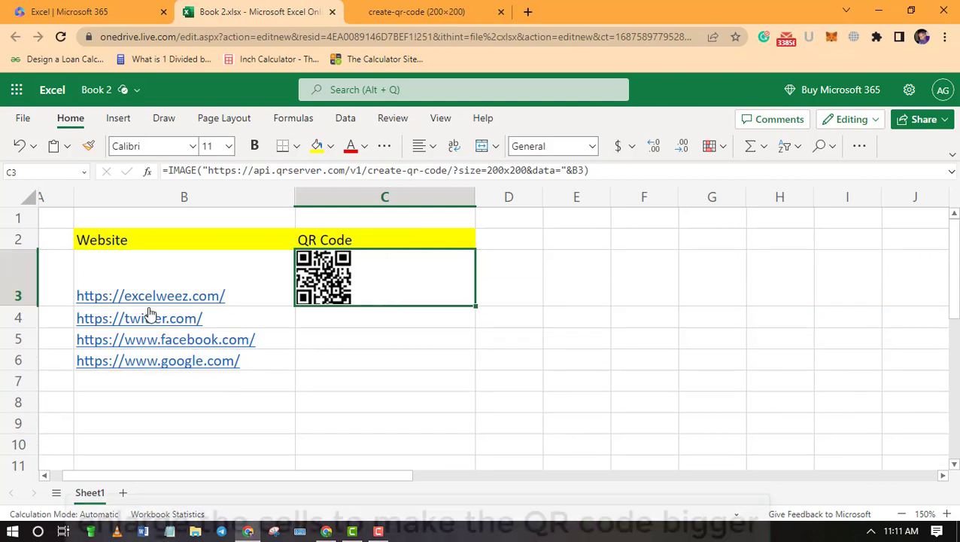
pyautogui.moveTo(22, 306); pyautogui.dragTo(23, 341)
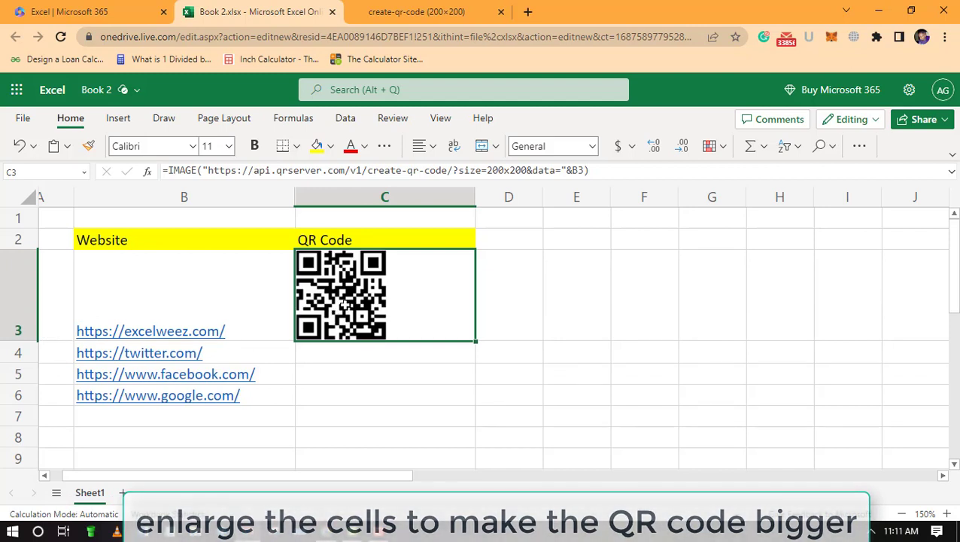
# - Center the QR code horizontally in cell C3
pyautogui.click(433, 146)
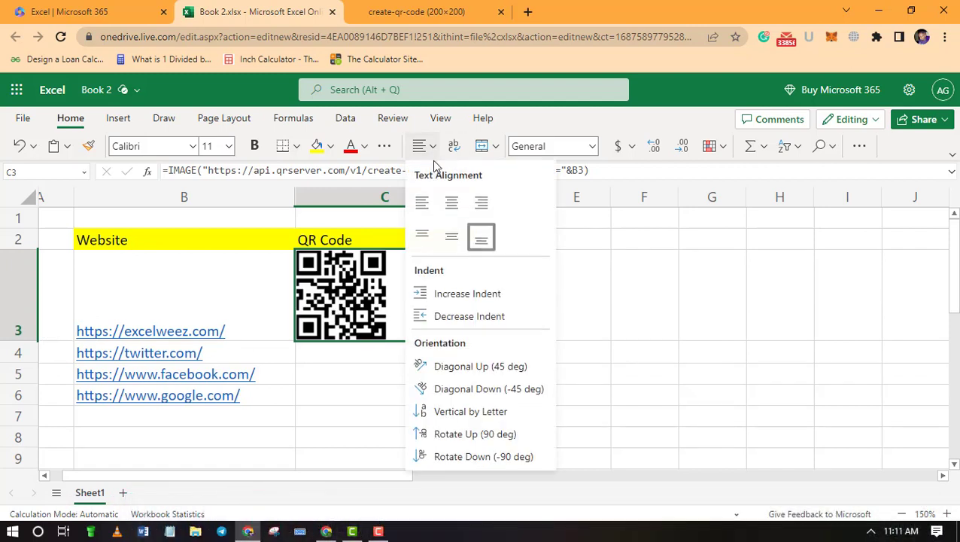
pyautogui.click(452, 204)
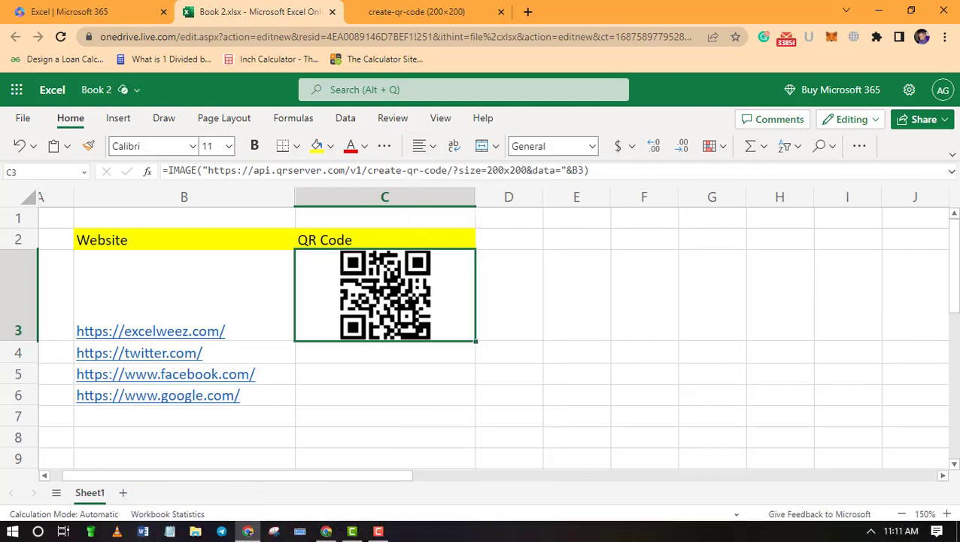
pyautogui.click(519, 322)
pyautogui.click(398, 309)
# - Fill the IMAGE QR-code formula down from C3 through C6 for all four sites
pyautogui.click(416, 353)
pyautogui.click(413, 314)
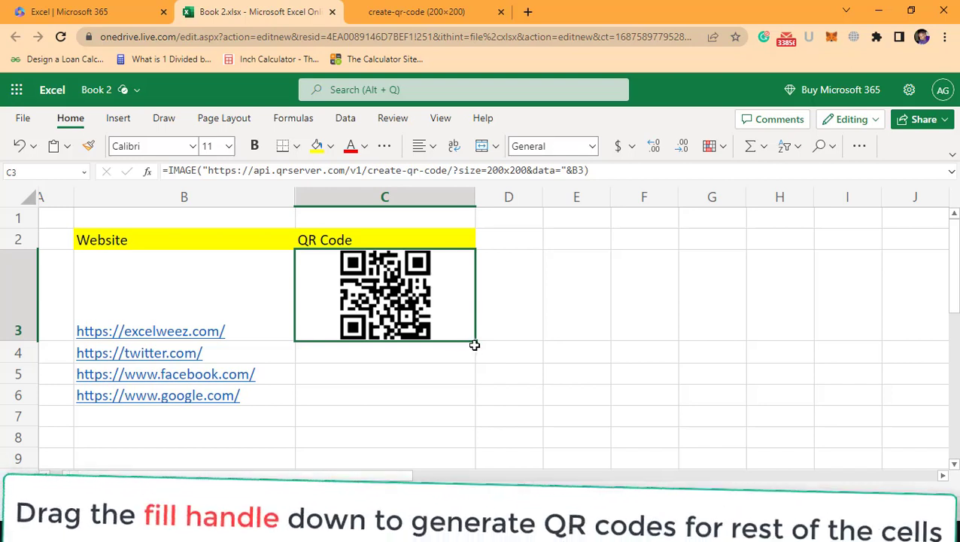
pyautogui.moveTo(476, 343); pyautogui.dragTo(454, 360)
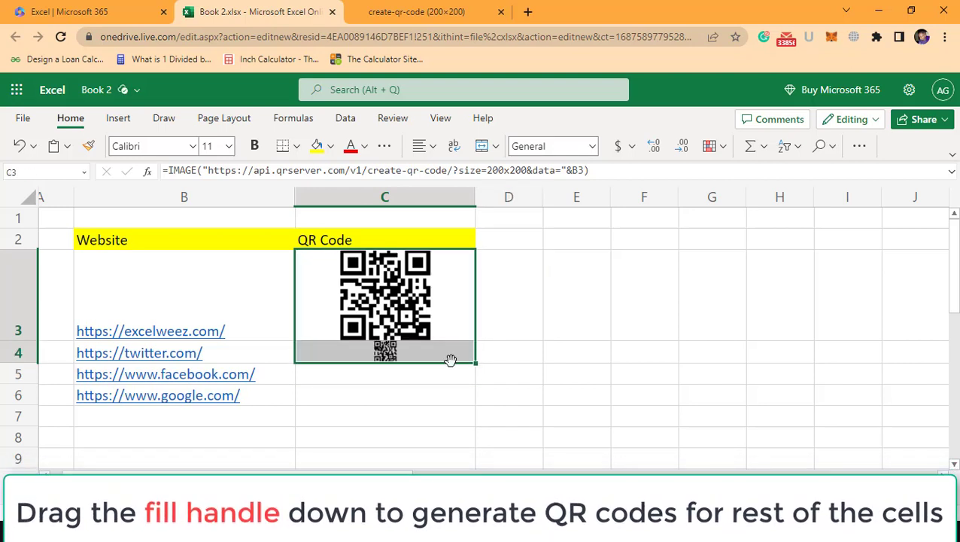
pyautogui.moveTo(475, 363); pyautogui.dragTo(476, 392)
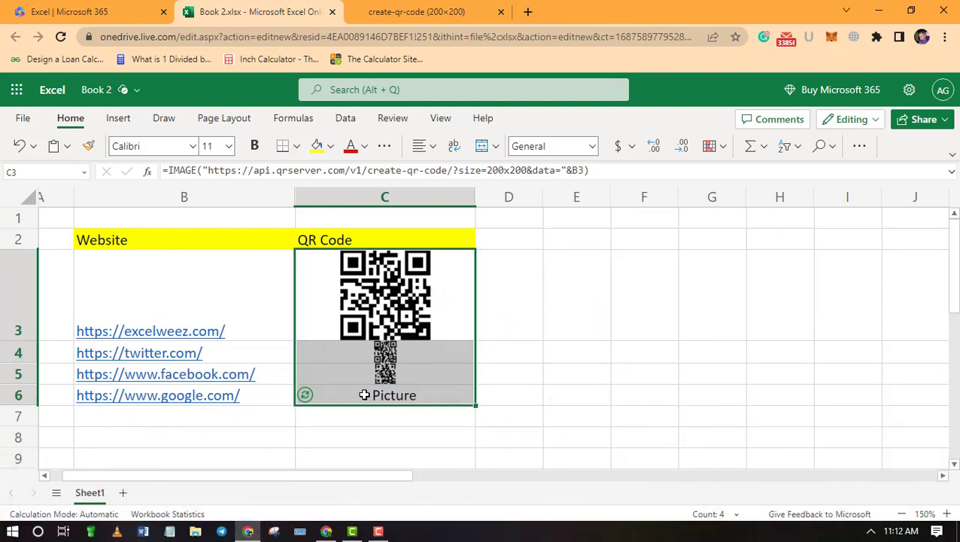
pyautogui.click(365, 395)
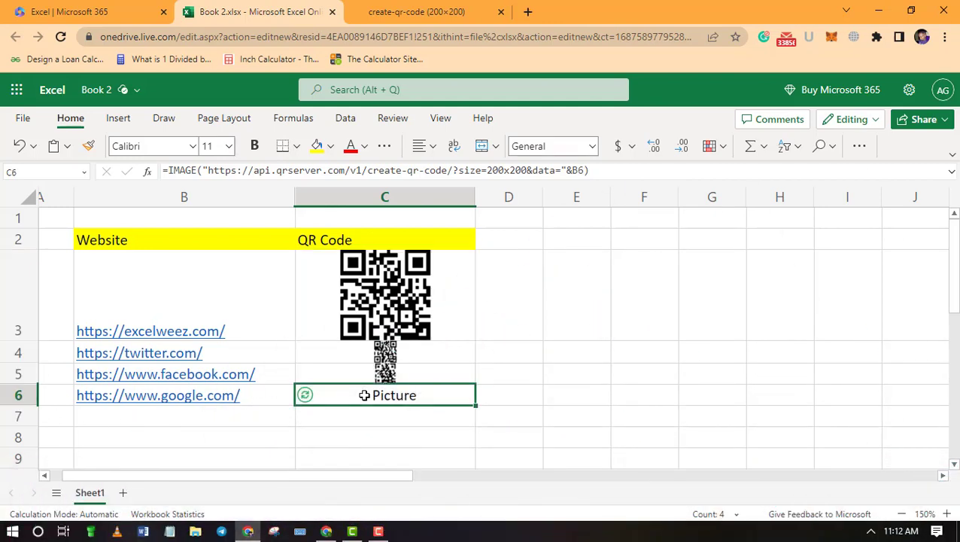
pyautogui.click(47, 349)
# - Make row 4 taller so the Twitter QR code displays large
pyautogui.click(16, 357)
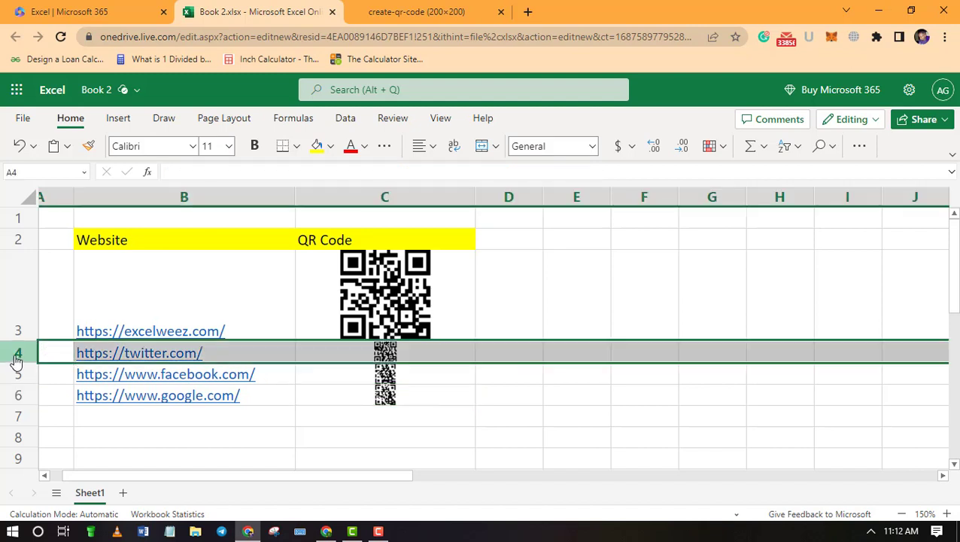
pyautogui.moveTo(19, 362); pyautogui.dragTo(25, 413)
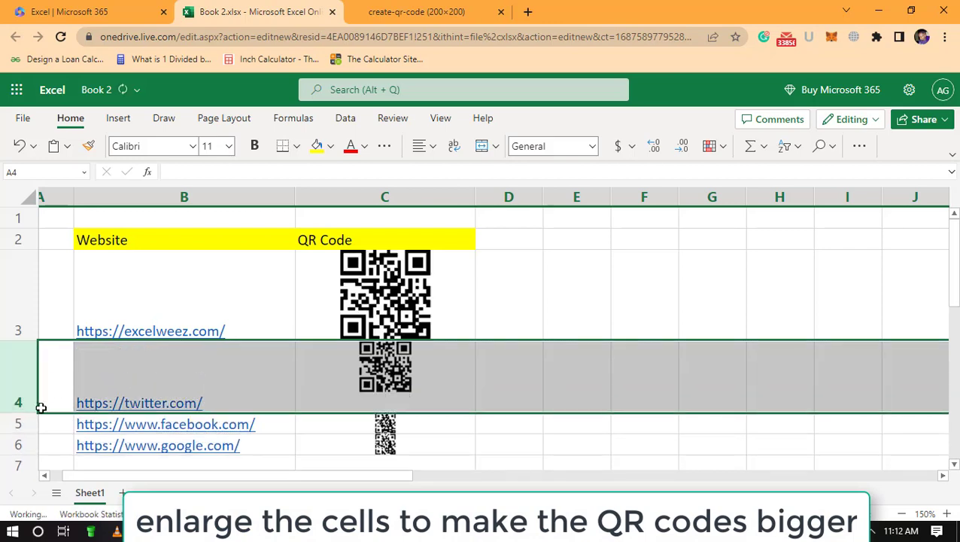
pyautogui.scroll(-2, 338, 363)
pyautogui.scroll(-1, 334, 358)
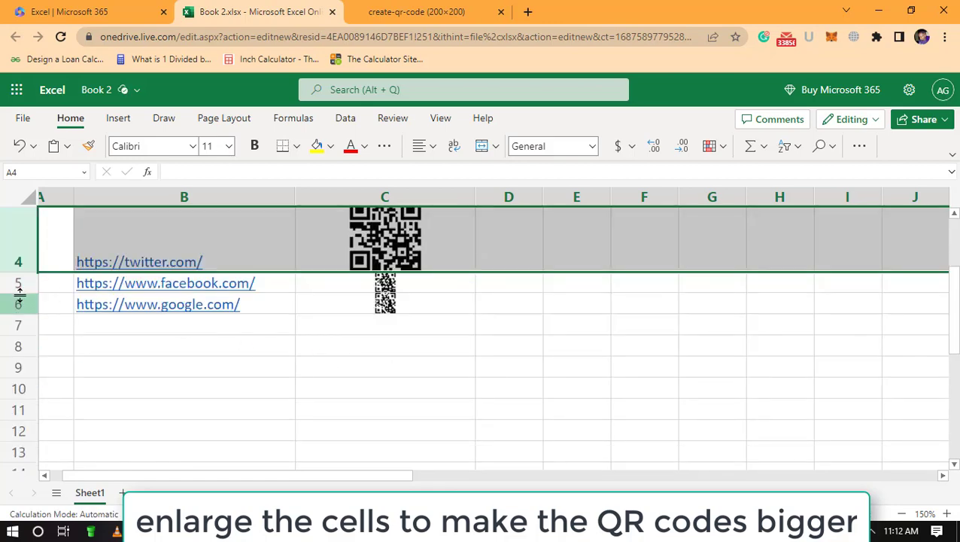
# - Heighten rows 5 and 6 to enlarge the Facebook and Google QR codes
pyautogui.moveTo(18, 293); pyautogui.dragTo(22, 316)
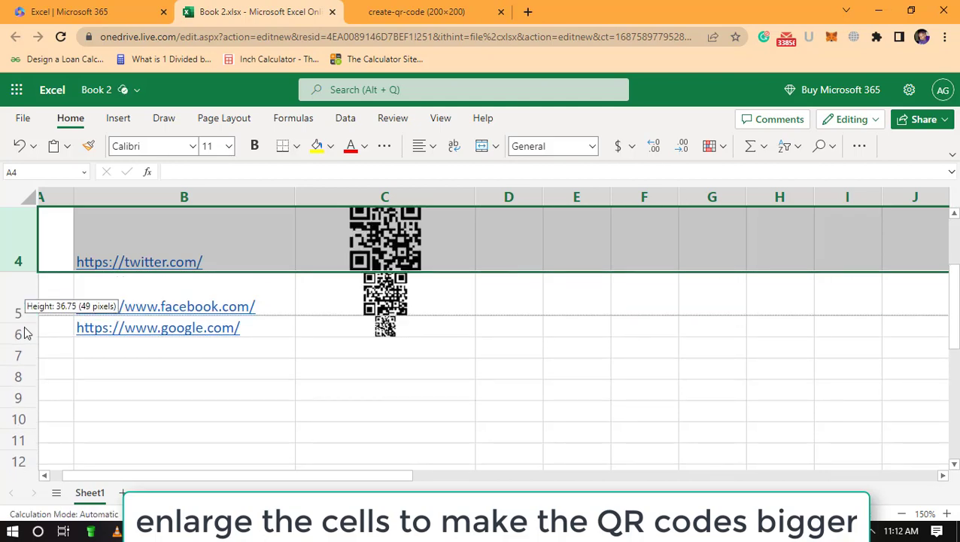
pyautogui.moveTo(22, 314); pyautogui.dragTo(21, 356)
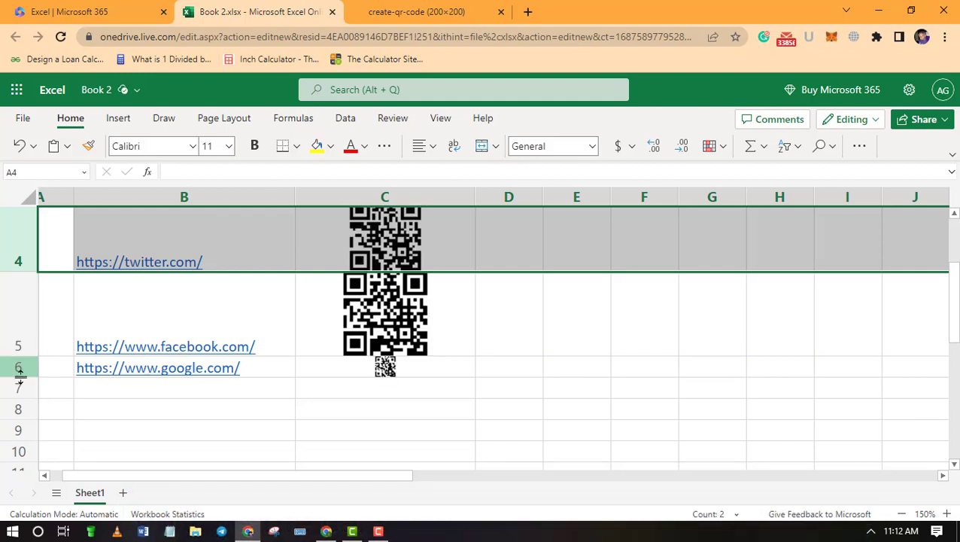
pyautogui.moveTo(20, 378); pyautogui.dragTo(21, 416)
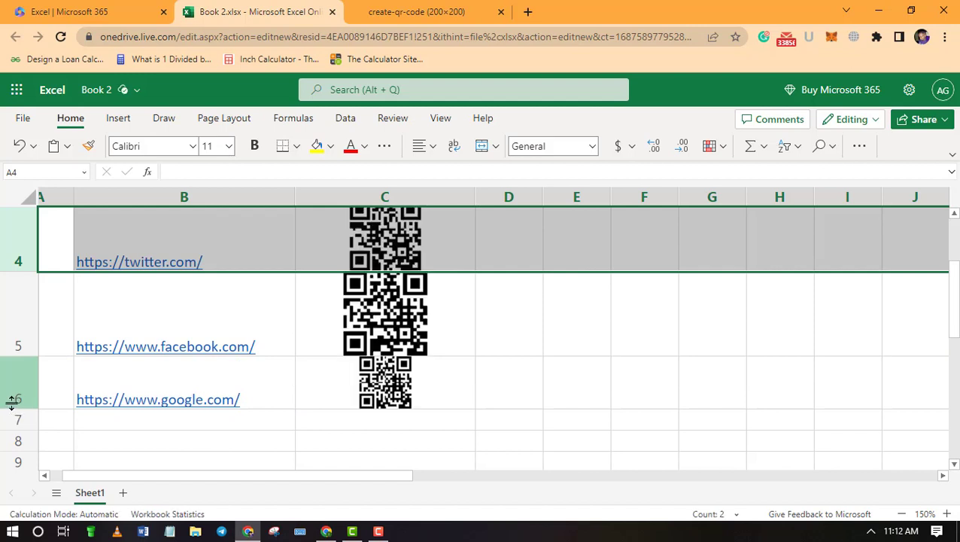
pyautogui.moveTo(12, 409); pyautogui.dragTo(17, 439)
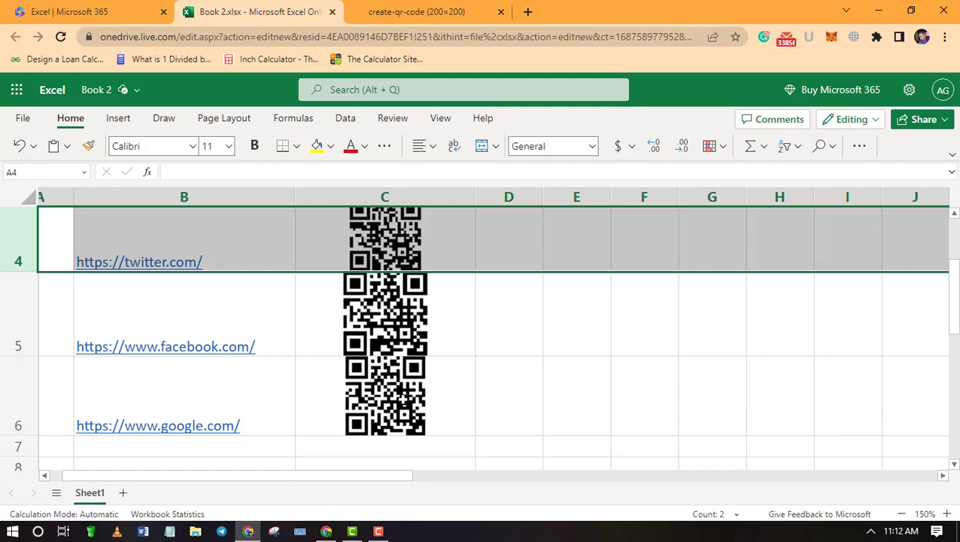
# - Deselect row 4 and scroll through the sheet to check all four QR codes
pyautogui.scroll(2, 452, 389)
pyautogui.click(550, 321)
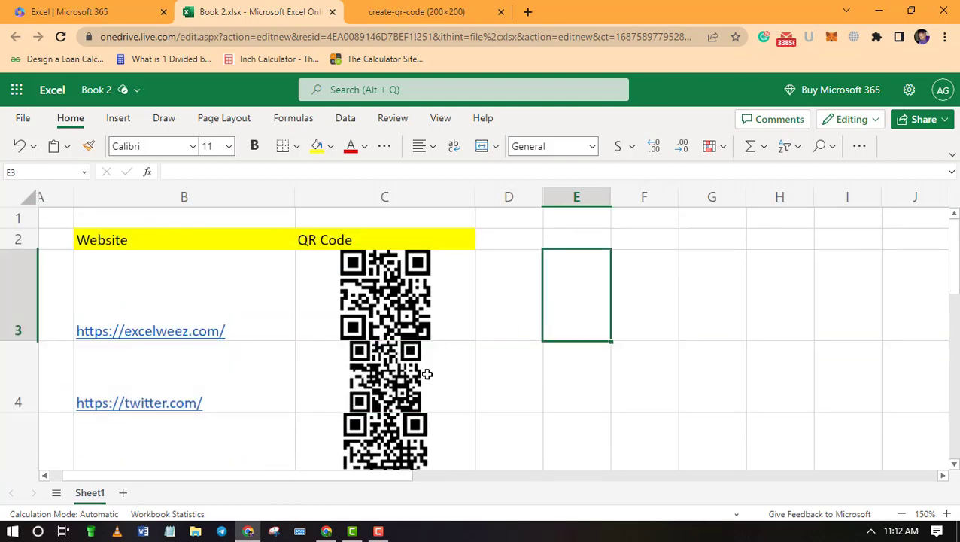
pyautogui.scroll(-4, 426, 374)
pyautogui.scroll(2, 429, 375)
pyautogui.scroll(2, 426, 376)
pyautogui.scroll(-1, 380, 331)
pyautogui.scroll(-3, 382, 336)
pyautogui.scroll(-3, 381, 336)
pyautogui.scroll(3, 382, 336)
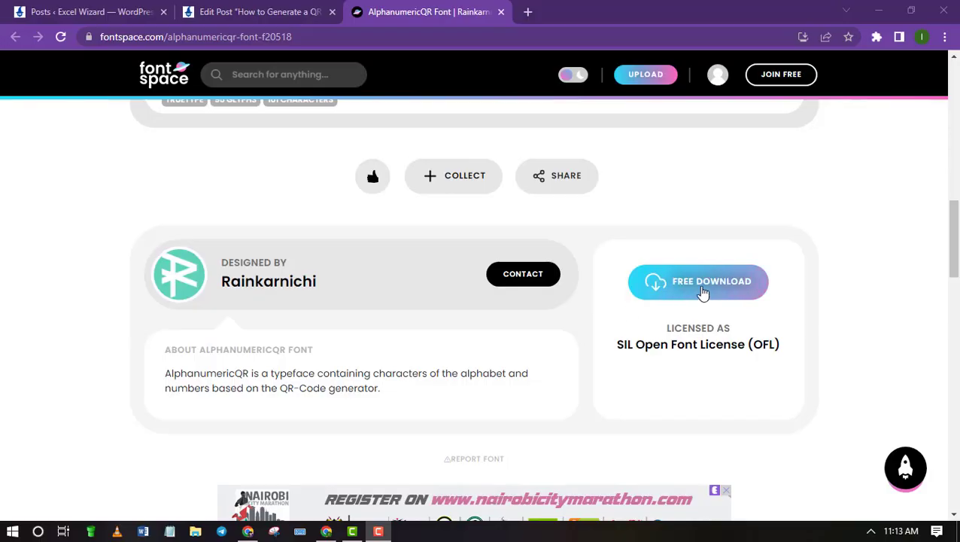
# - Download the AlphanumericQR font zip from FontSpace and show it in the Downloads folder
pyautogui.click(702, 292)
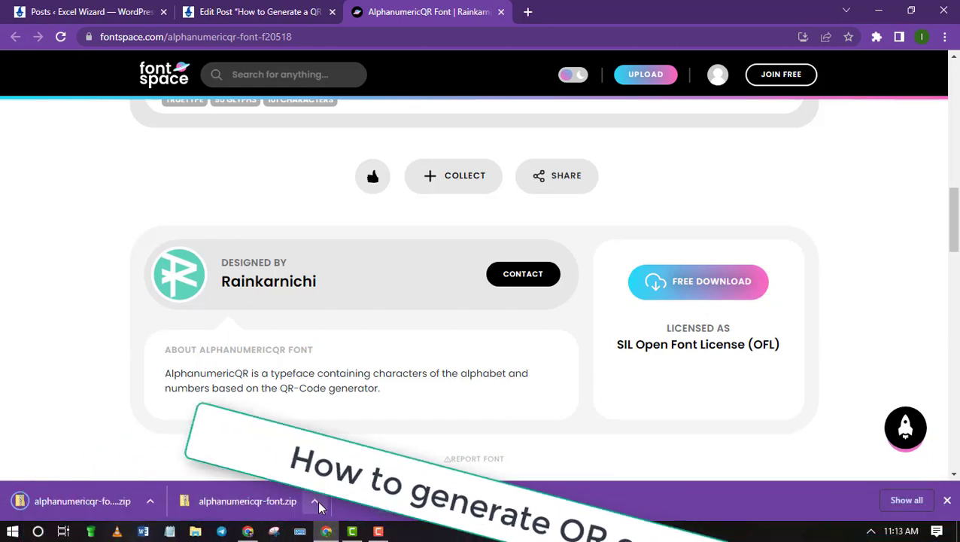
pyautogui.click(150, 501)
pyautogui.click(191, 452)
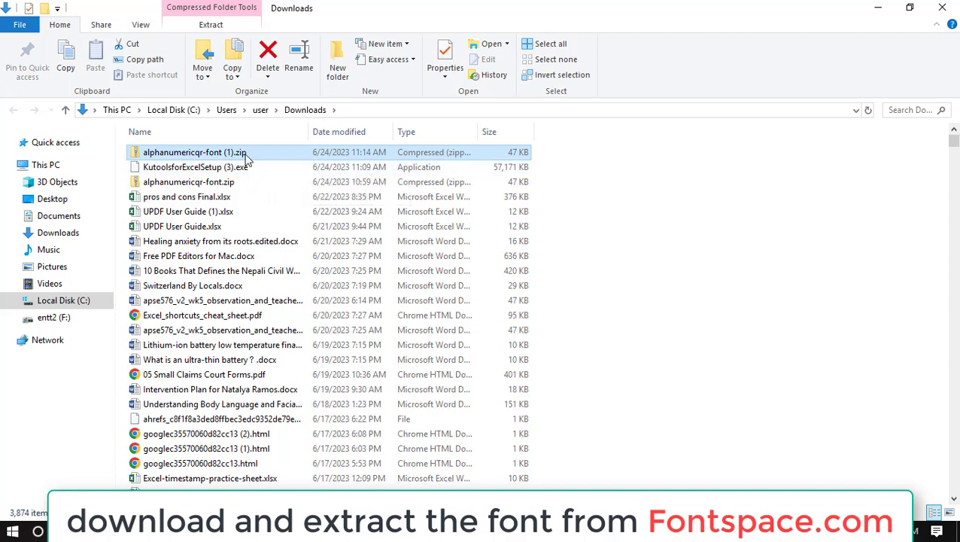
# - Extract all files from alphanumericqr-font (1).zip into the suggested folder
pyautogui.click(211, 25)
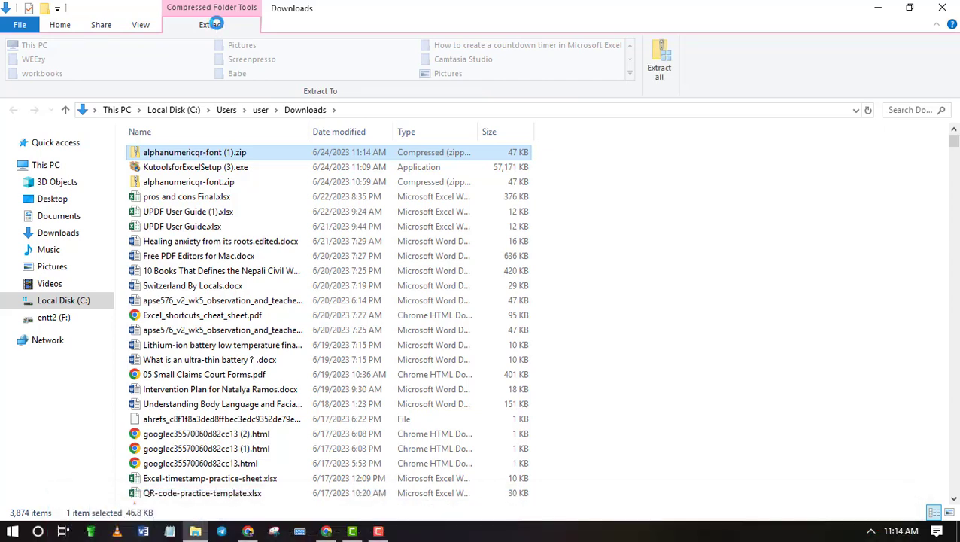
pyautogui.click(660, 68)
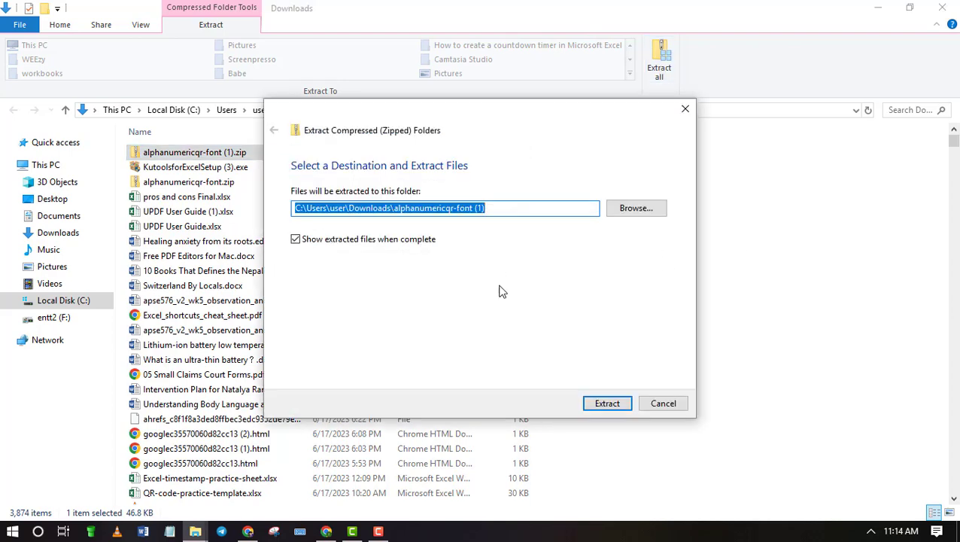
pyautogui.click(608, 404)
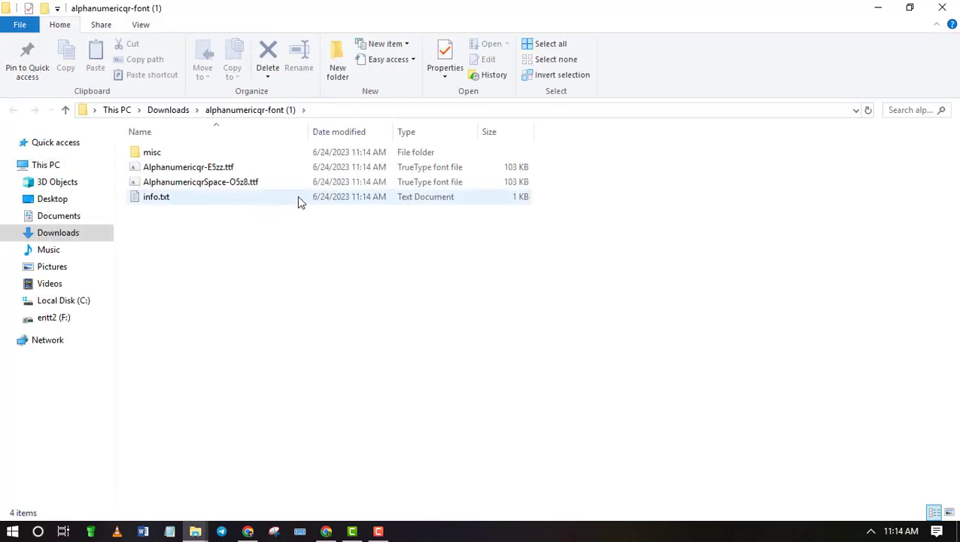
# - Open Alphanumericqr-E5zz.ttf in Font Viewer and install the AlphanumericQR font
pyautogui.doubleClick(260, 167)
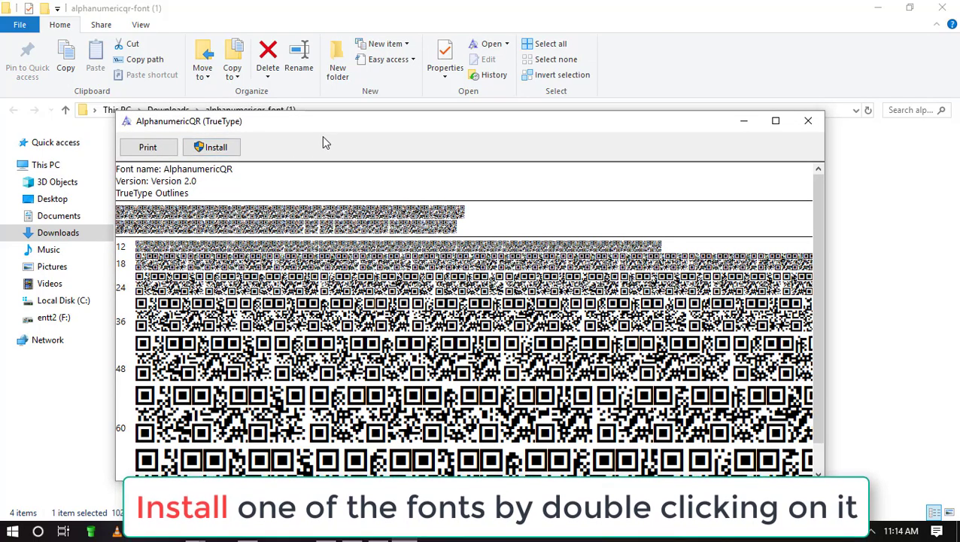
pyautogui.moveTo(327, 121); pyautogui.dragTo(337, 79)
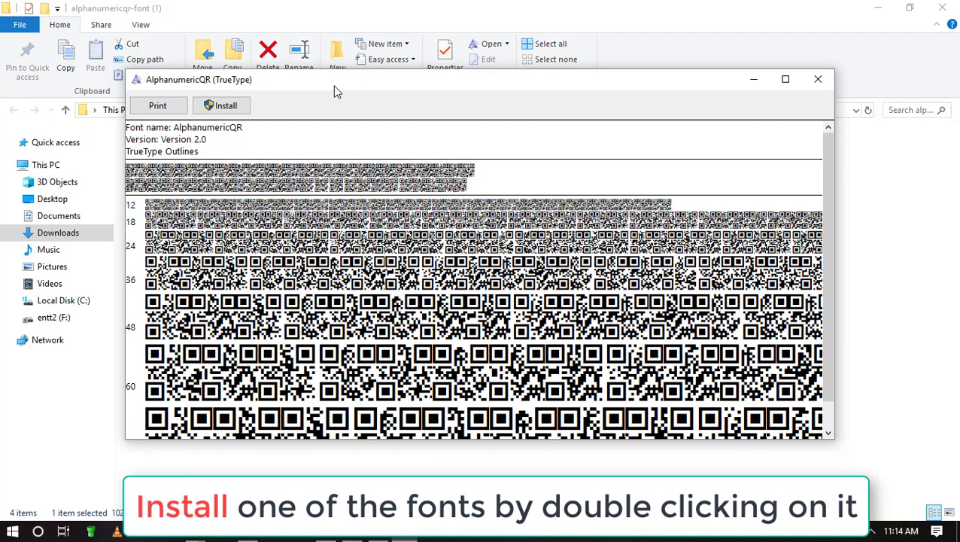
pyautogui.click(225, 107)
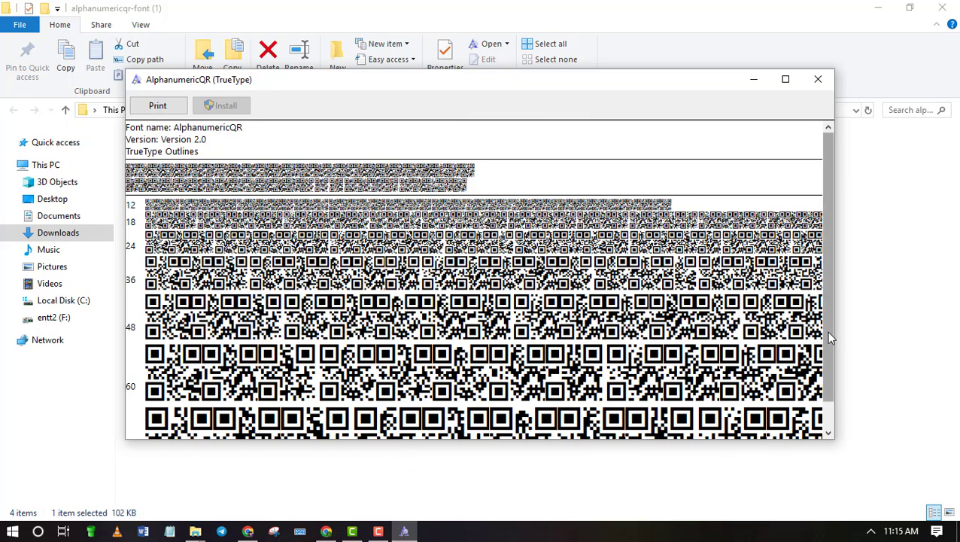
pyautogui.scroll(-1, 831, 422)
pyautogui.scroll(1, 836, 420)
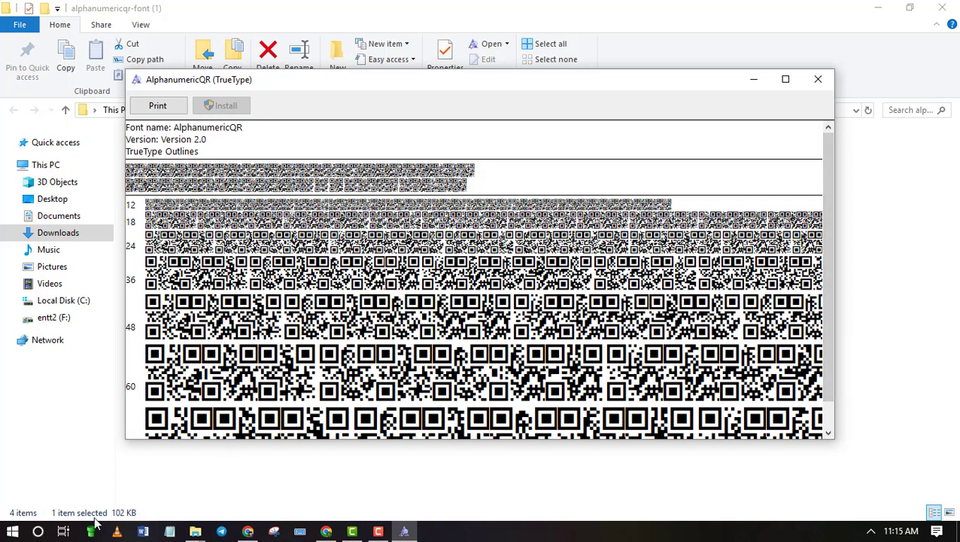
# - Search Windows for Excel, launch Excel 2013, then return to the Book 2 workbook
pyautogui.click(37, 532)
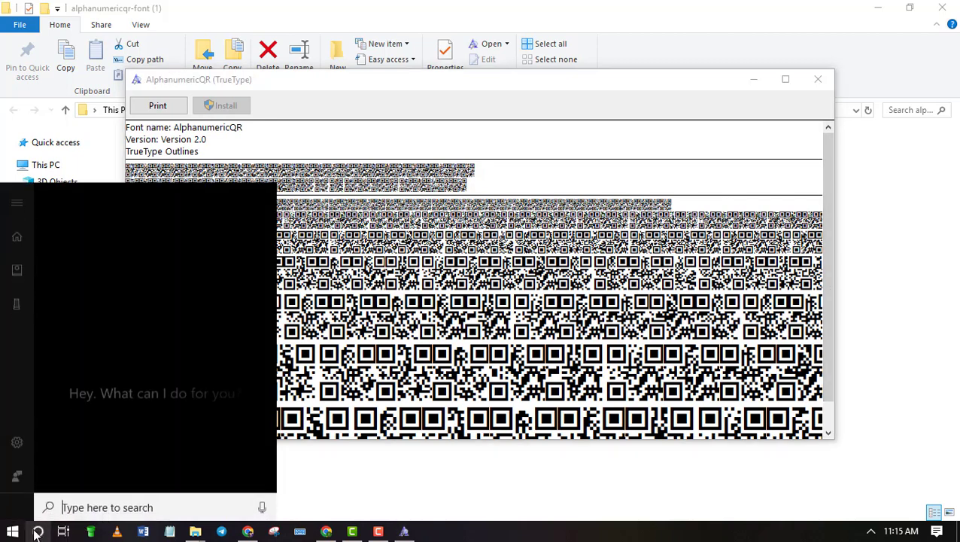
pyautogui.write('e')
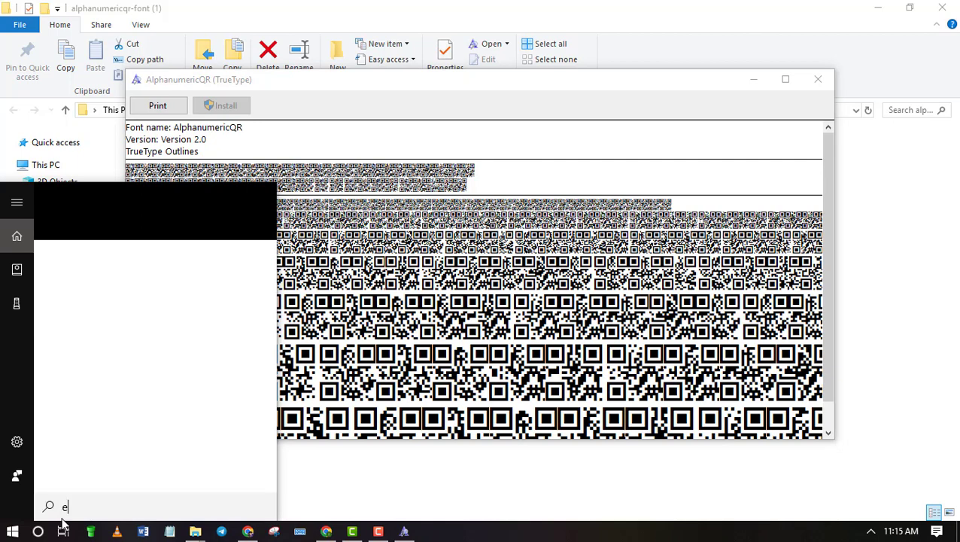
pyautogui.write('XCEL')
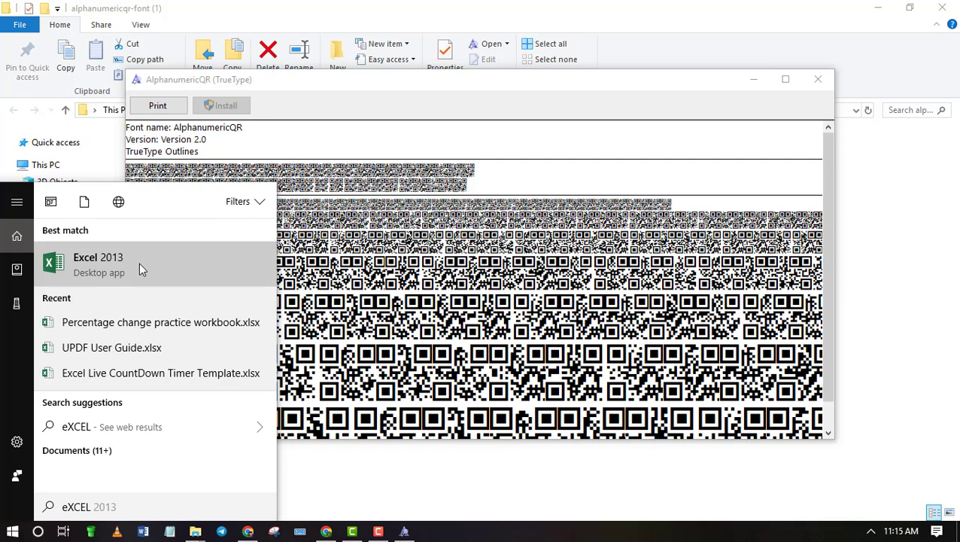
pyautogui.click(107, 251)
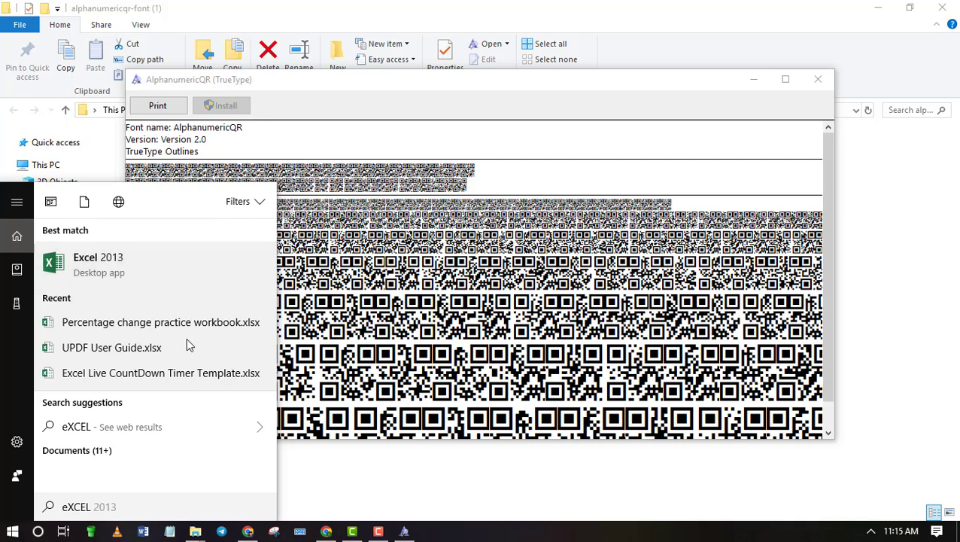
pyautogui.click(251, 529)
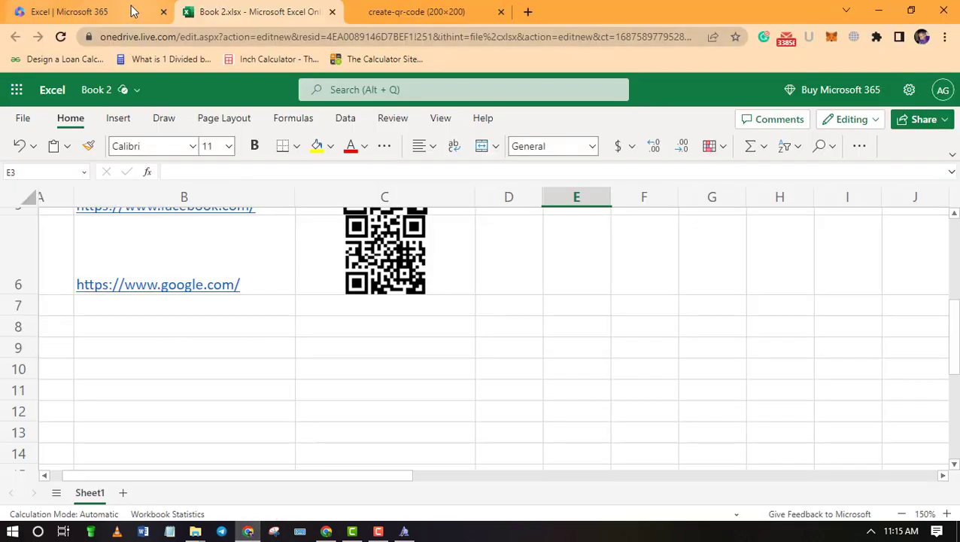
# - Copy the Website header and four URLs in B2:B6, then switch to Excel 2013
pyautogui.scroll(2, 239, 327)
pyautogui.scroll(2, 239, 328)
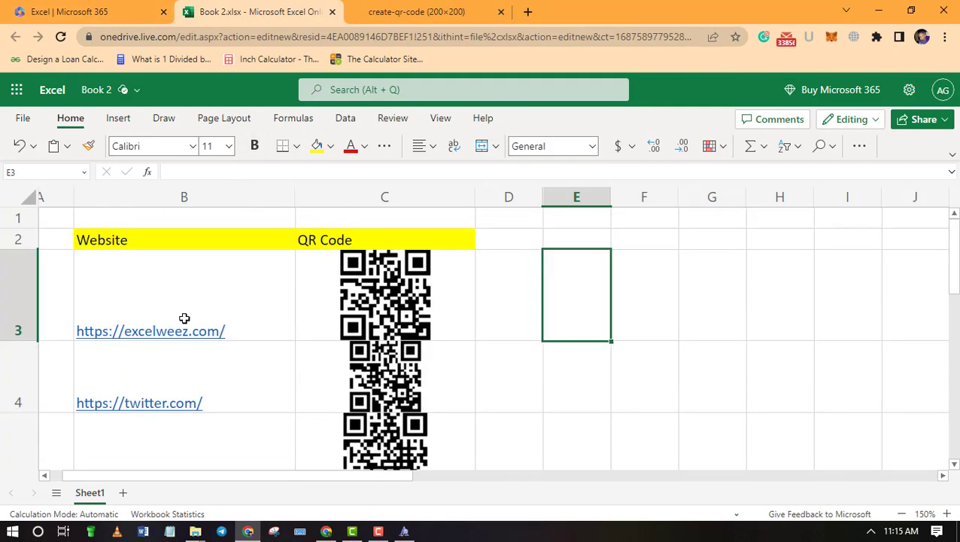
pyautogui.moveTo(177, 243)
pyautogui.mouseDown()
pyautogui.moveTo(166, 330)
pyautogui.moveTo(168, 266)
pyautogui.mouseUp()
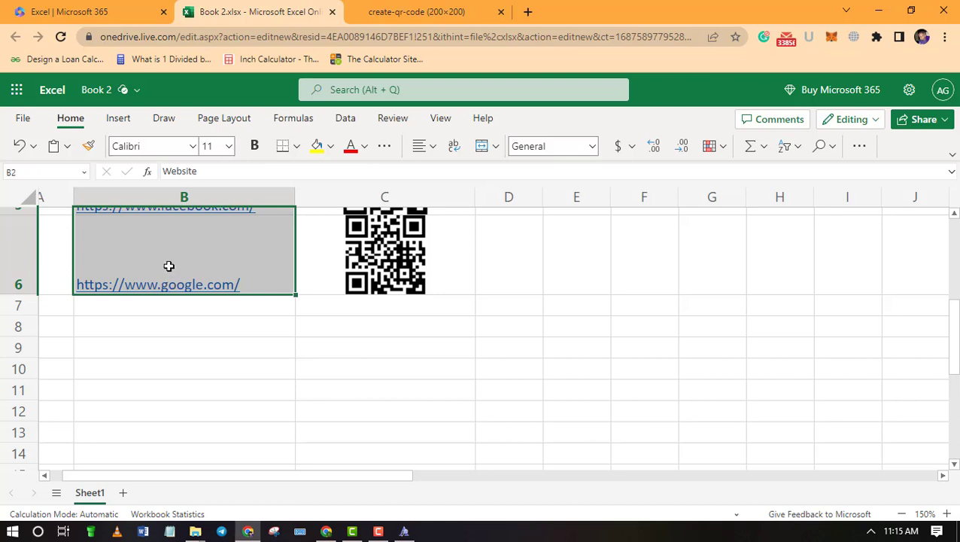
pyautogui.rightClick(168, 266)
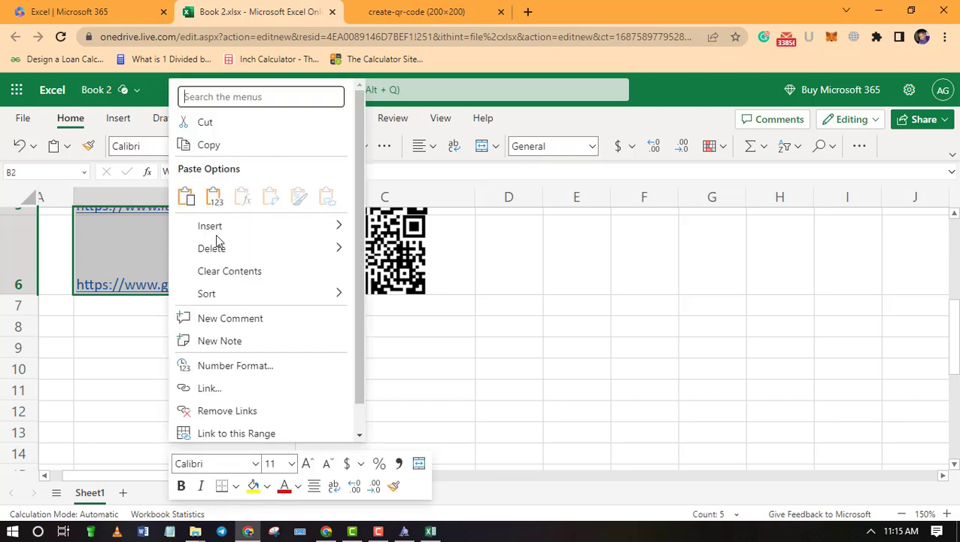
pyautogui.click(214, 147)
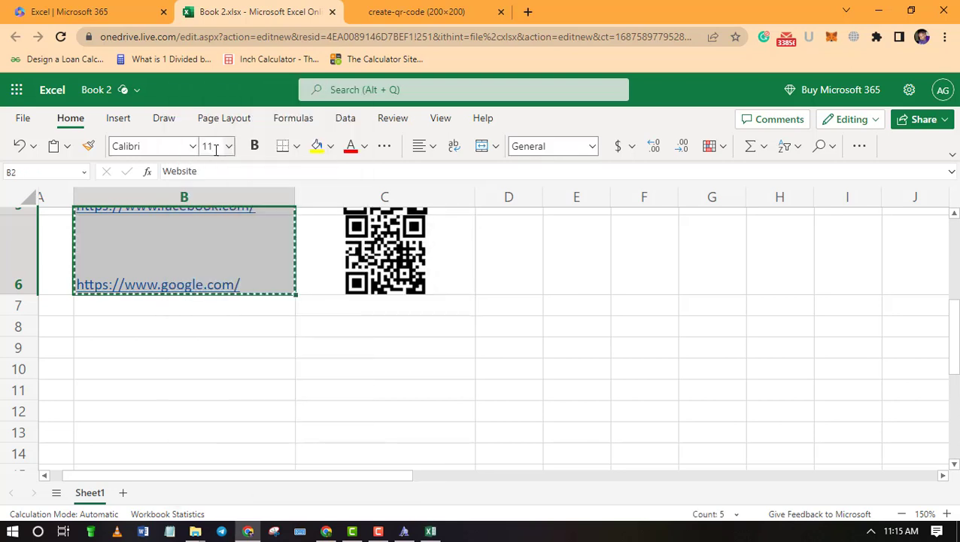
pyautogui.click(430, 530)
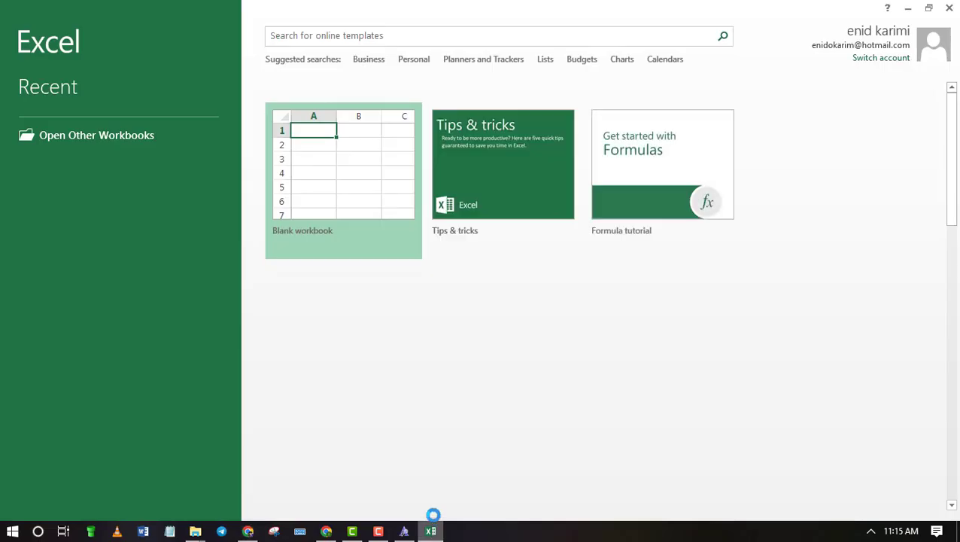
# - Create a blank workbook and zoom the sheet in to 178%
pyautogui.click(362, 180)
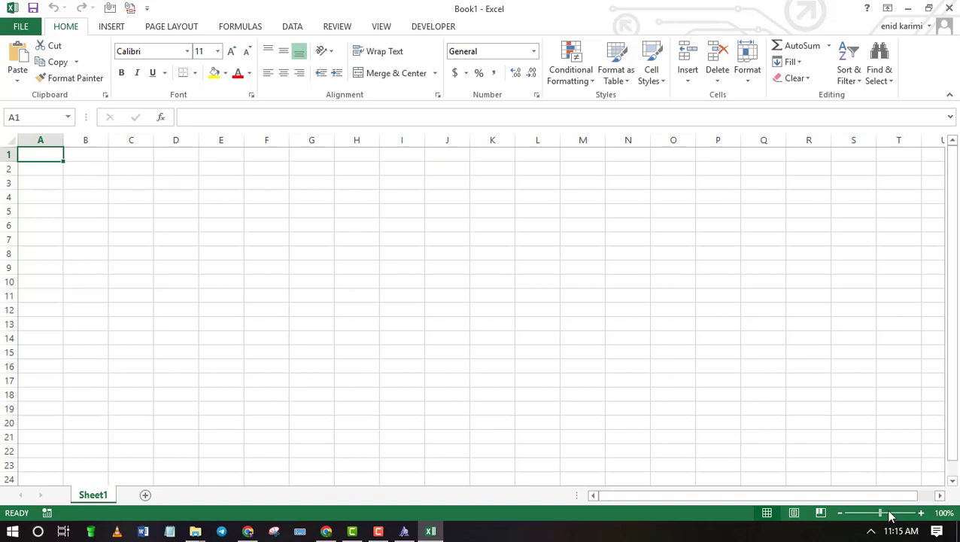
pyautogui.moveTo(889, 511); pyautogui.dragTo(883, 510)
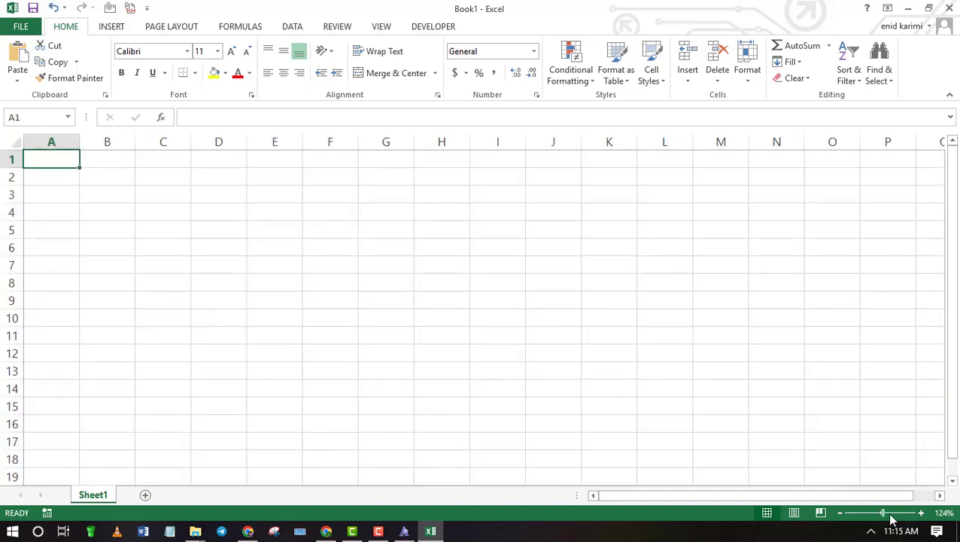
pyautogui.click(889, 514)
# - Paste the Website header and URLs into B2, then widen column B to fit them
pyautogui.click(138, 194)
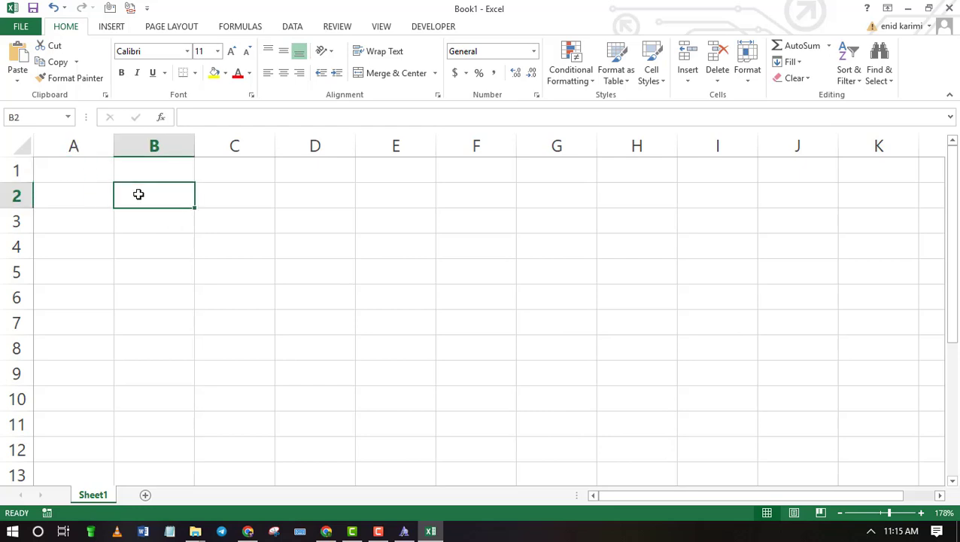
pyautogui.write('Website https://excelweez.com/ https://twitter.com/ https://www.facebook.com/ https://www.google.com/')
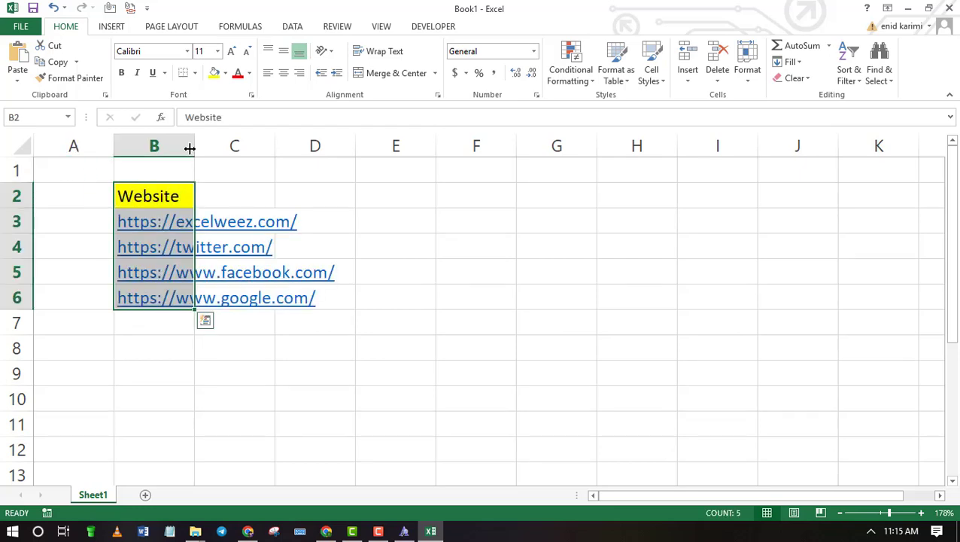
pyautogui.moveTo(194, 145)
pyautogui.mouseDown()
pyautogui.moveTo(328, 160)
pyautogui.moveTo(344, 174)
pyautogui.mouseUp()
# - Enter a 'qr code' header in C2 with a yellow fill matching the Website header
pyautogui.click(363, 189)
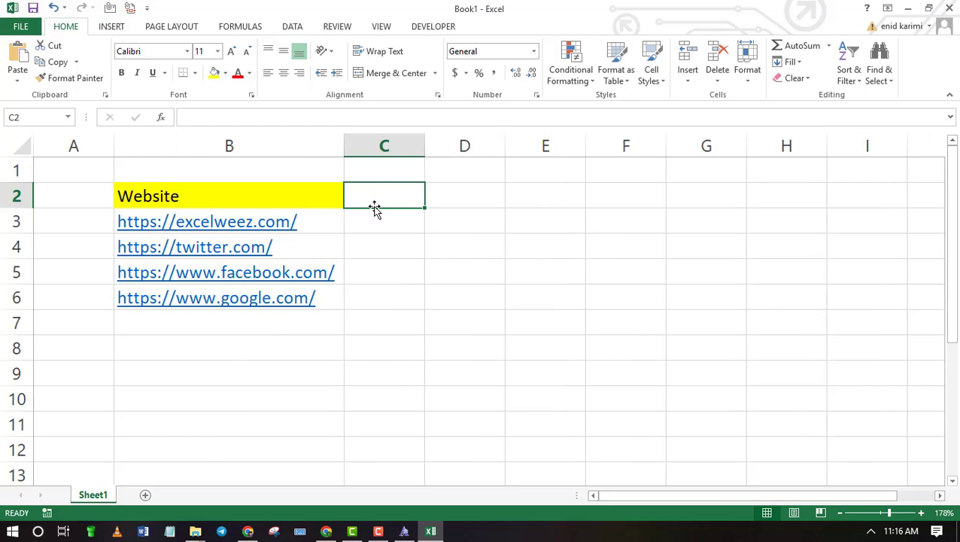
pyautogui.write('qr')
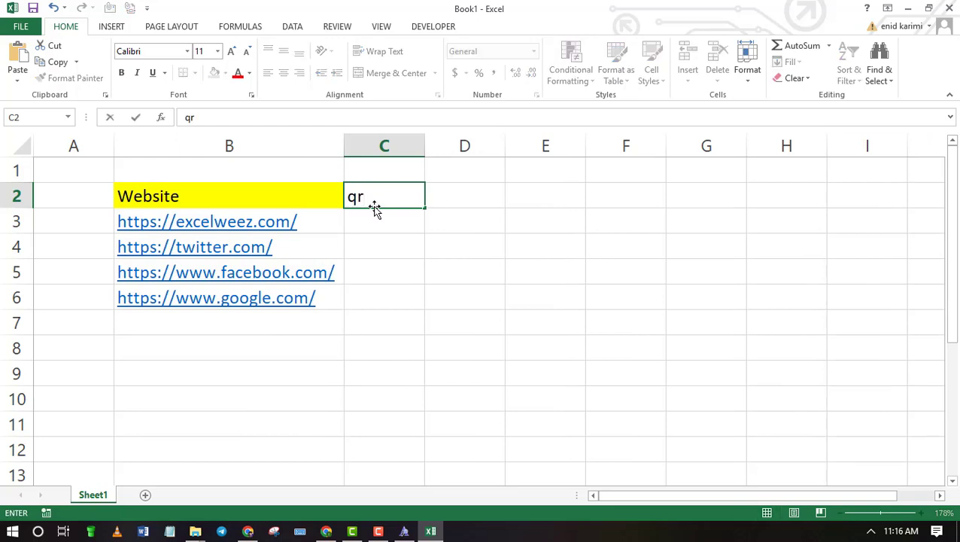
pyautogui.write(' code')
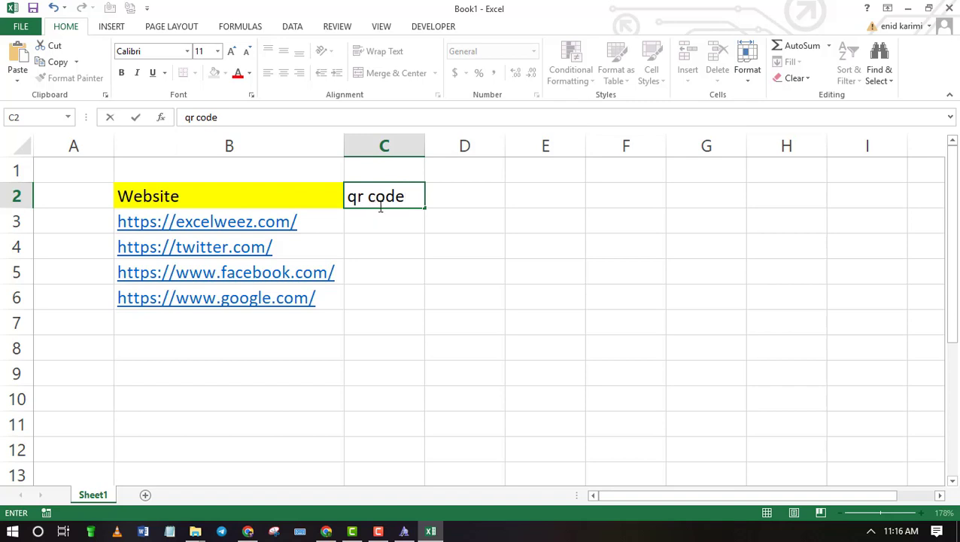
pyautogui.press('Return')
pyautogui.click(395, 195)
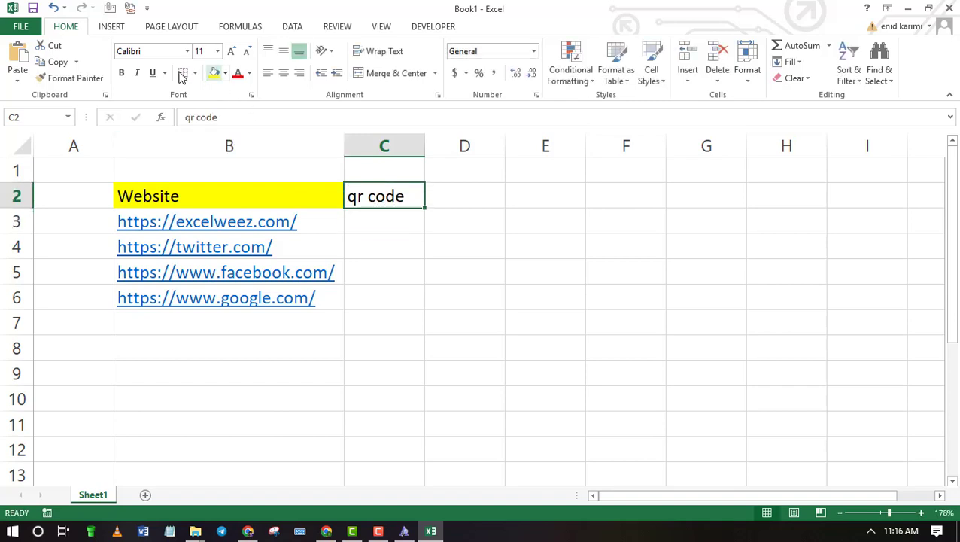
pyautogui.click(216, 73)
pyautogui.click(380, 221)
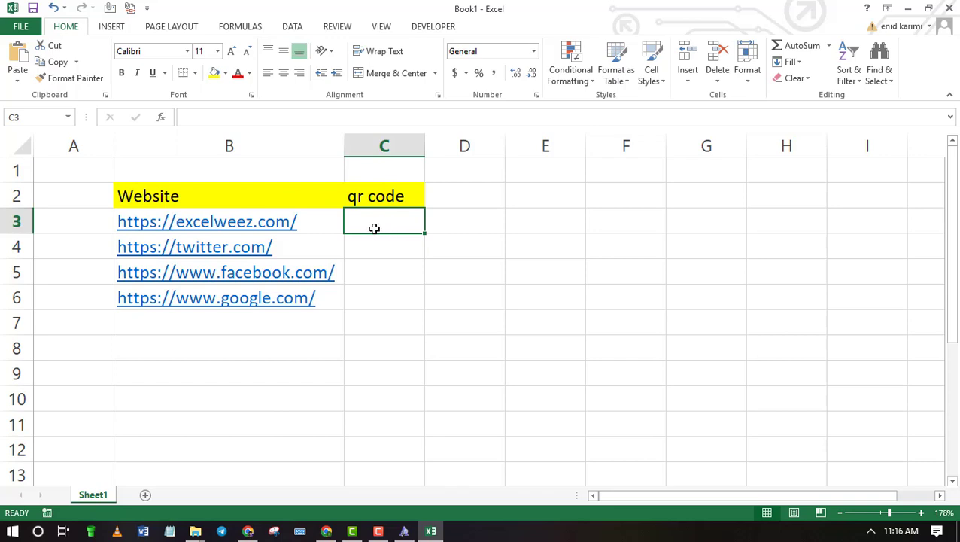
pyautogui.click(322, 220)
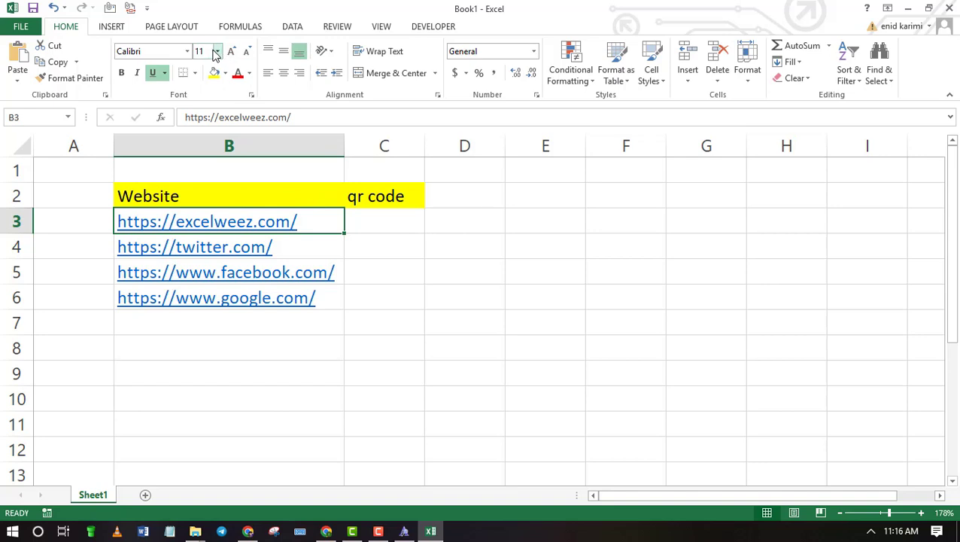
# - Apply the AlphanumericQR font to the URL in B3 and widen column B
pyautogui.click(216, 51)
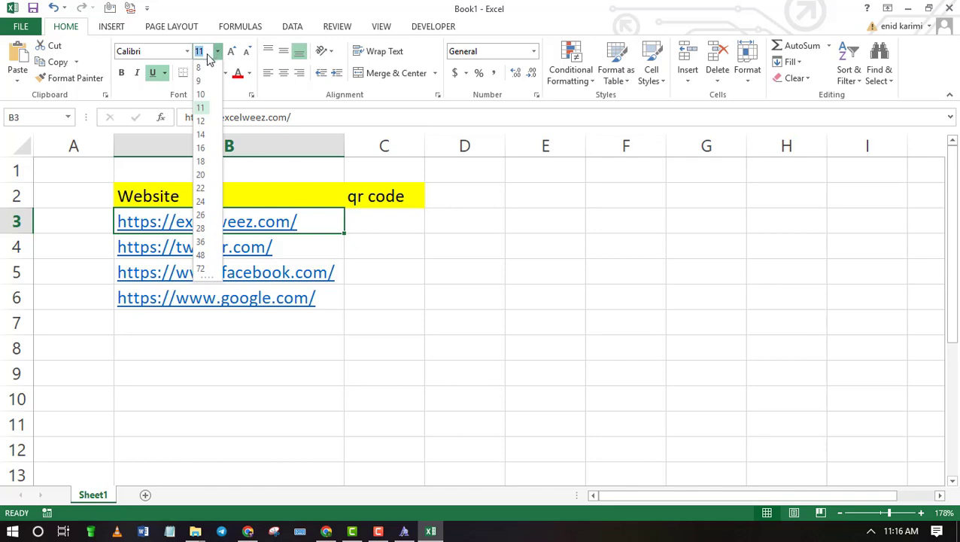
pyautogui.click(179, 53)
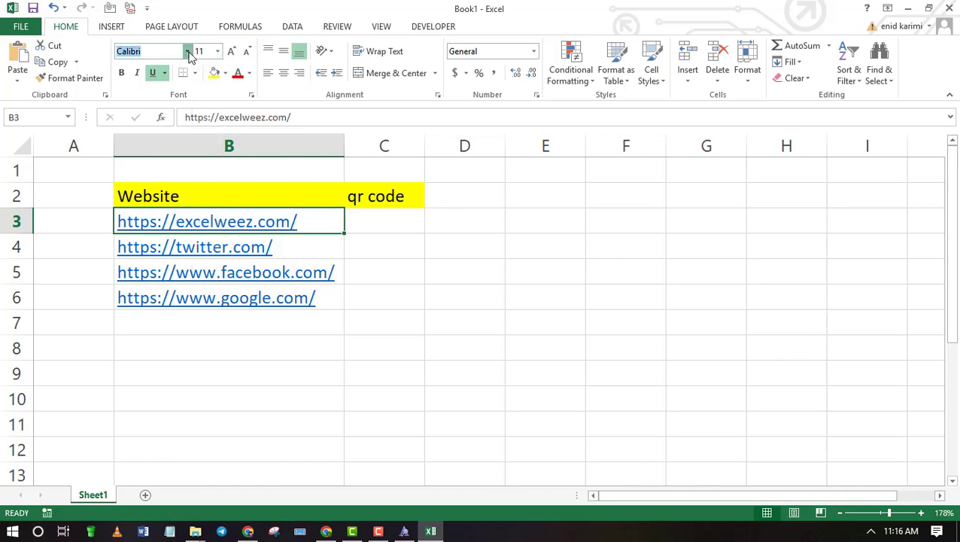
pyautogui.click(188, 51)
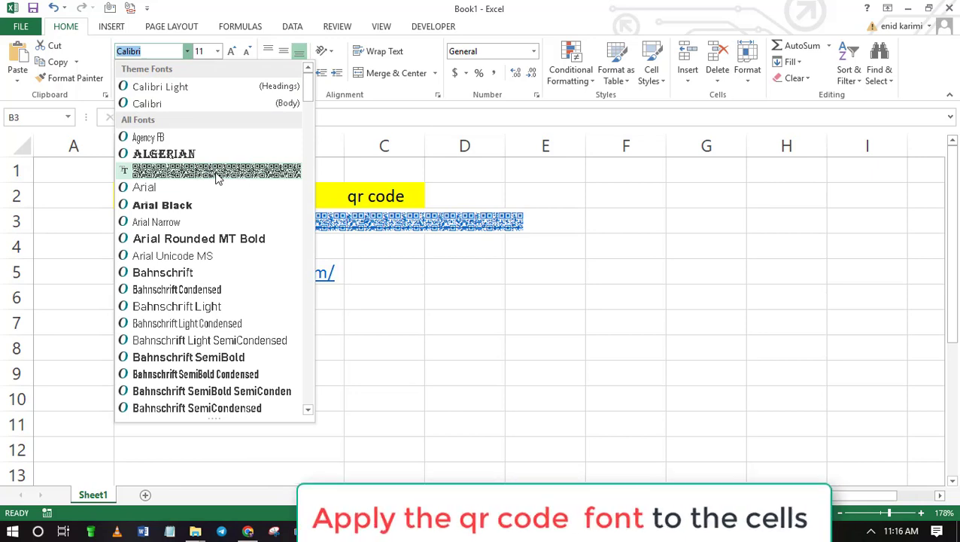
pyautogui.click(217, 176)
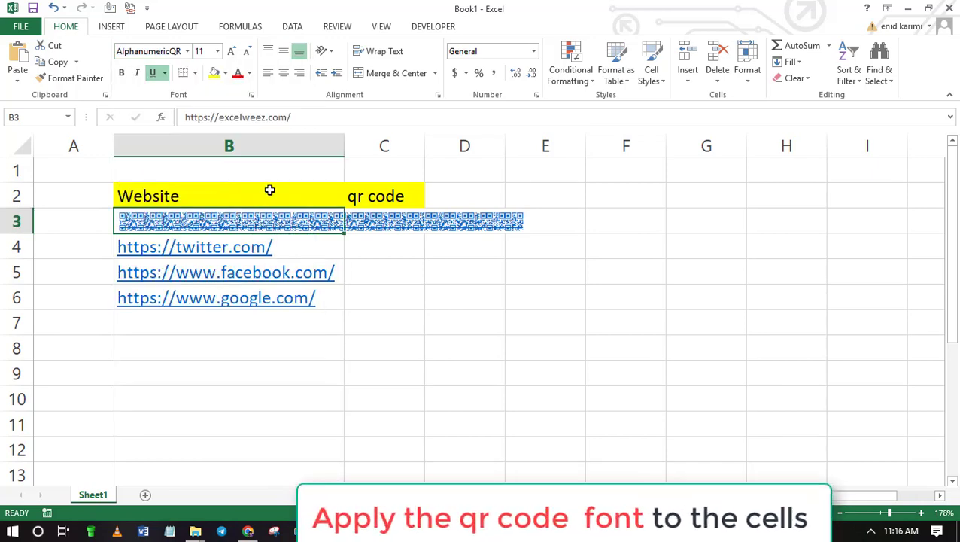
pyautogui.moveTo(344, 149)
pyautogui.mouseDown()
pyautogui.moveTo(453, 162)
pyautogui.moveTo(568, 213)
pyautogui.mouseUp()
# - Apply the AlphanumericQR font to the remaining URLs in B4:B6
pyautogui.moveTo(356, 298); pyautogui.dragTo(332, 251)
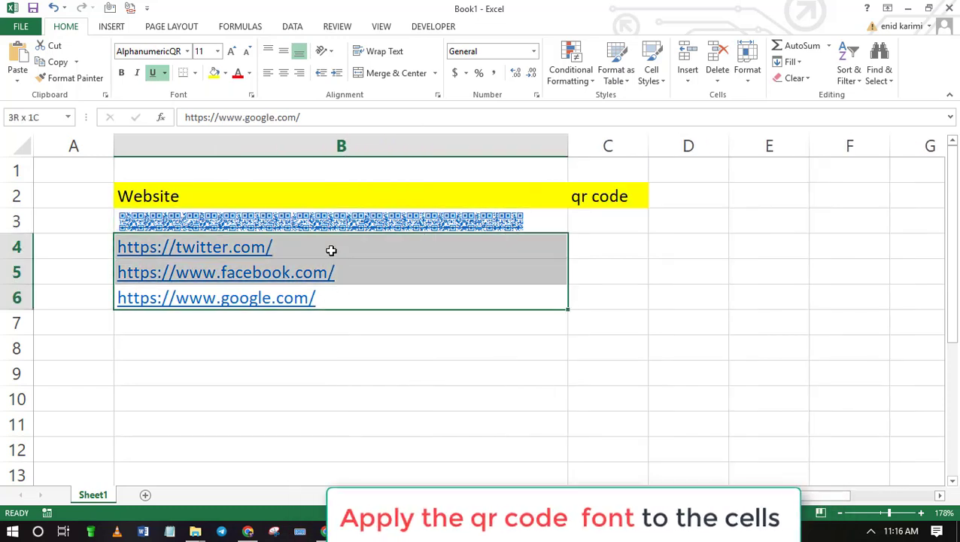
pyautogui.click(186, 51)
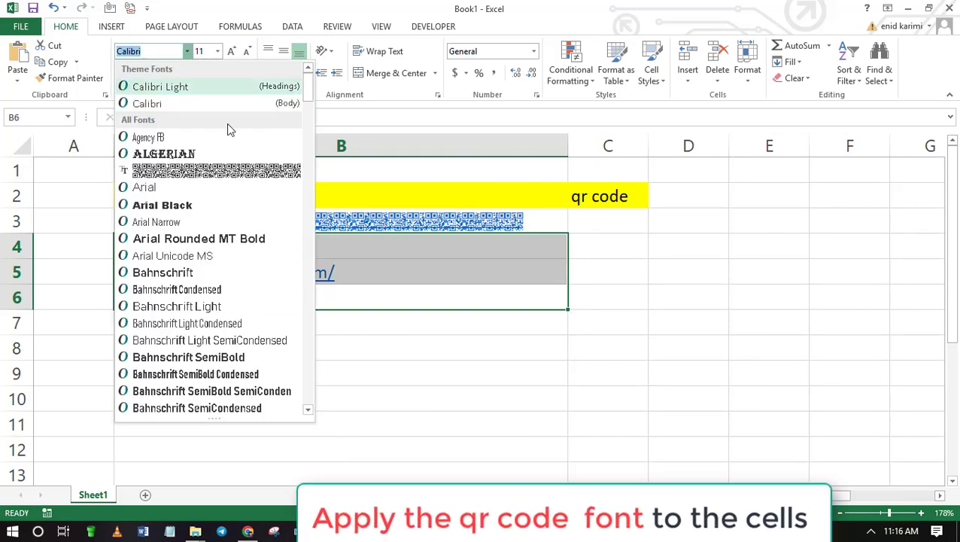
pyautogui.click(229, 172)
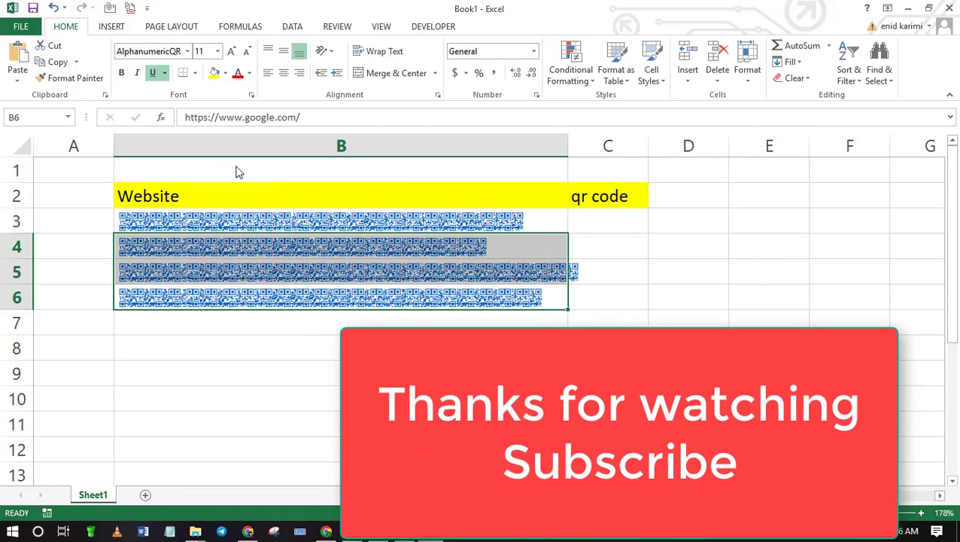
pyautogui.click(314, 323)
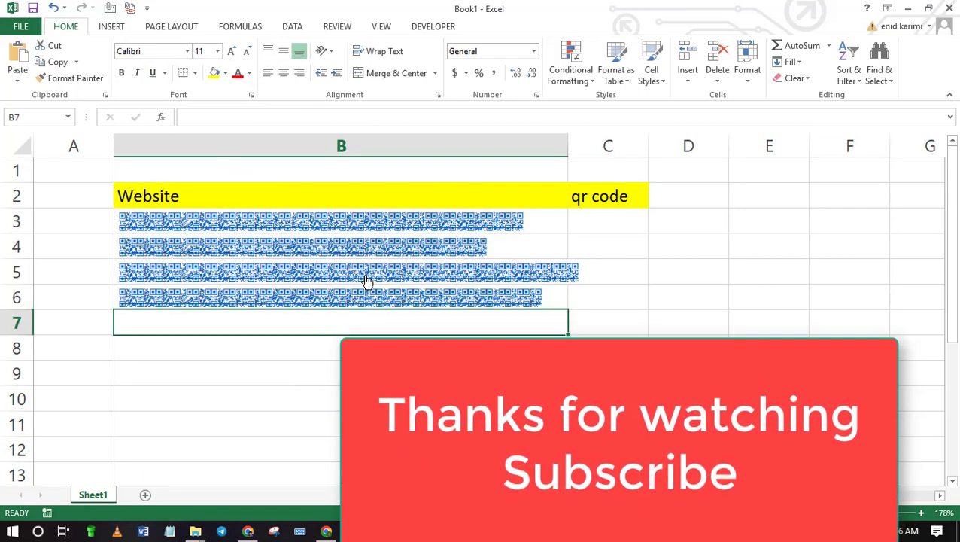